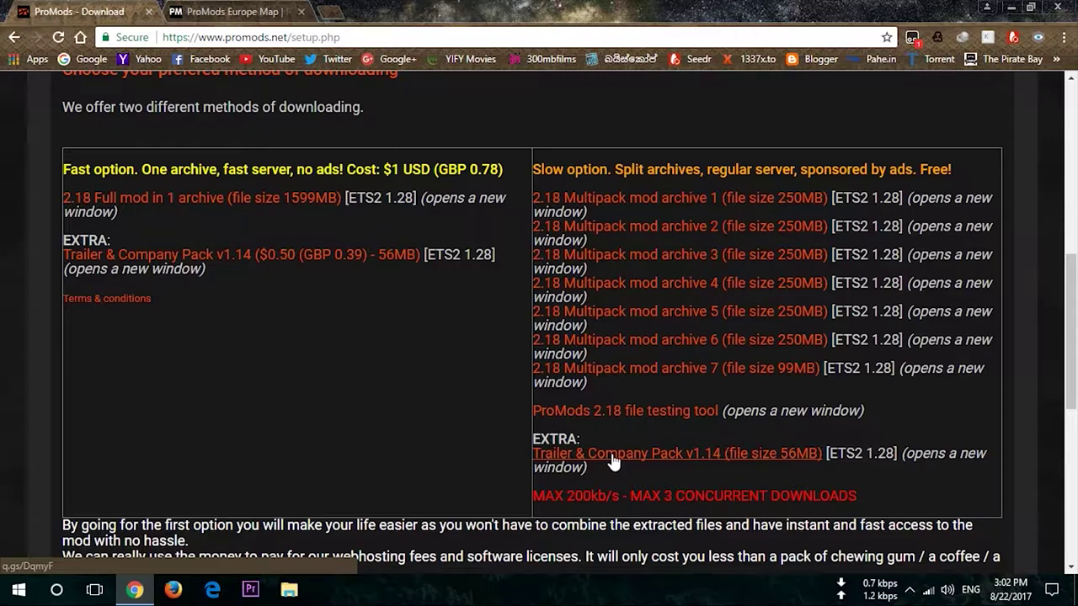
# Switch to File Explorer and cut promods-v218.7z.007 from the Downloads folder
pyautogui.scroll(1, 533, 465)
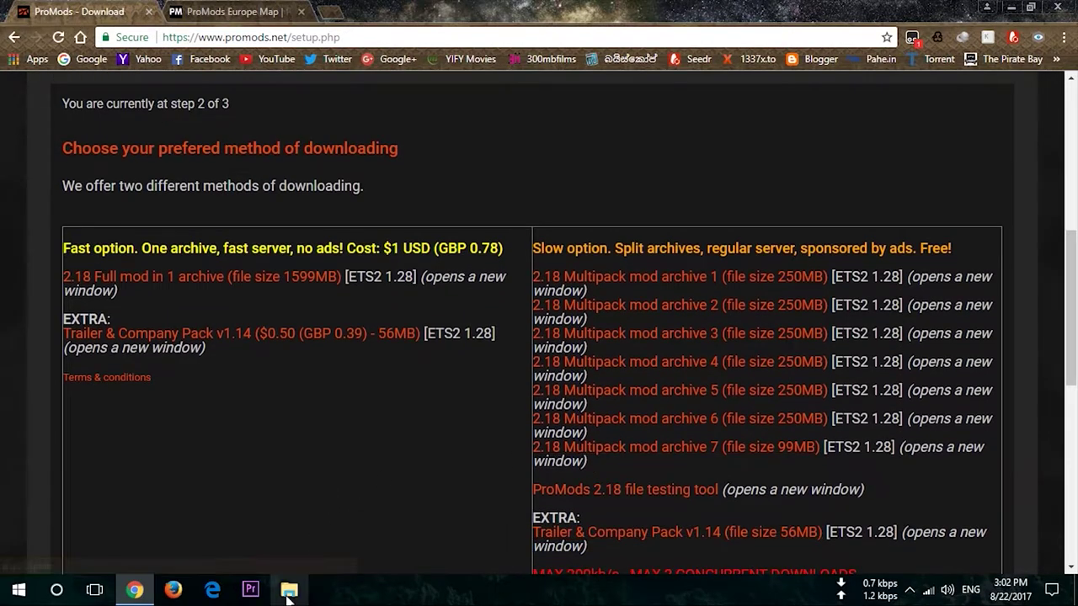
pyautogui.click(289, 592)
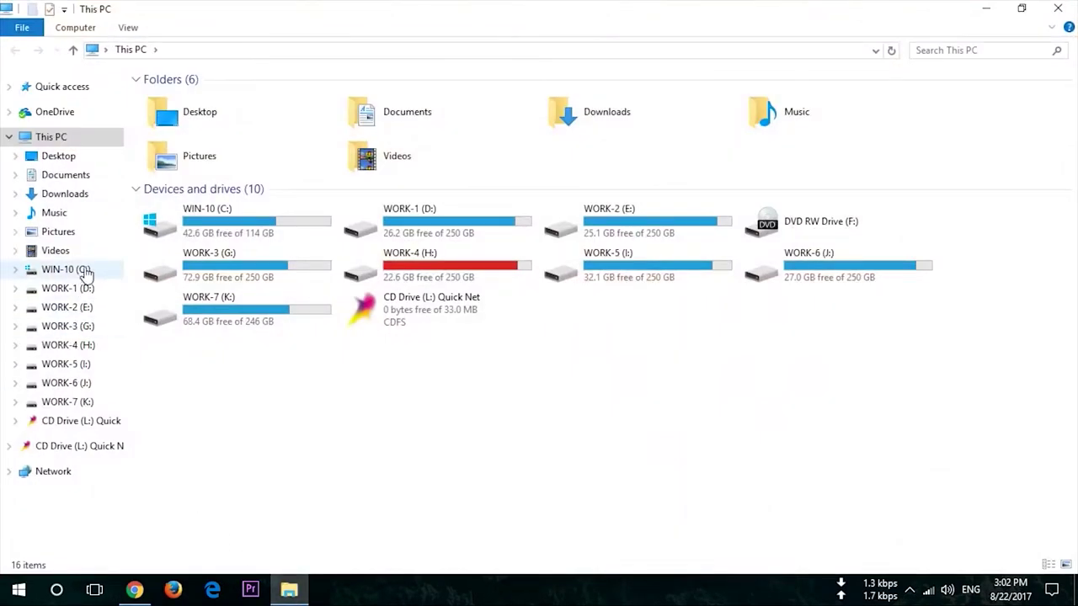
pyautogui.click(67, 194)
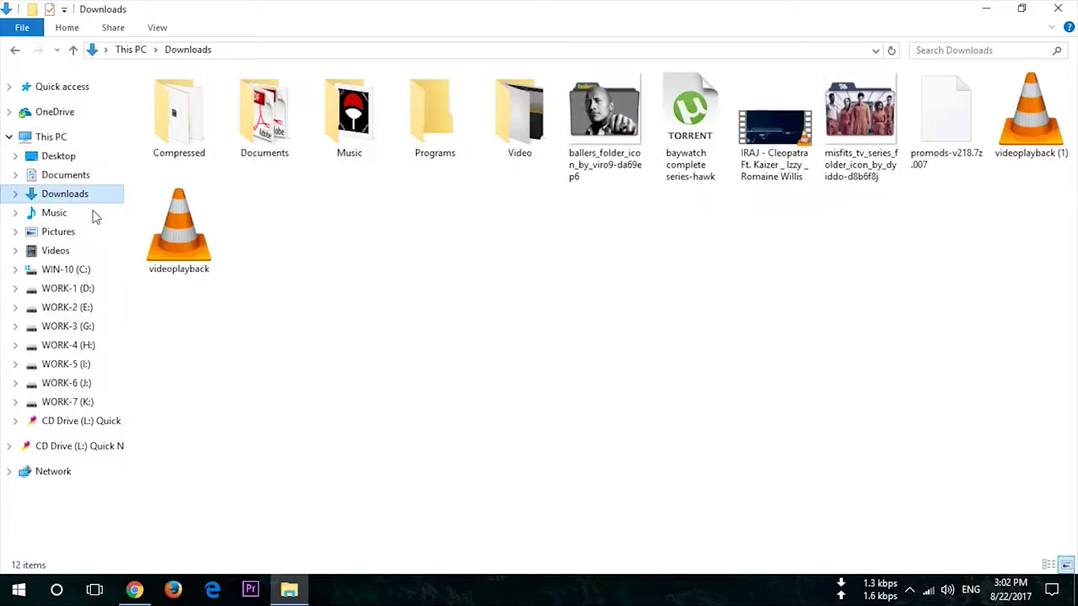
pyautogui.rightClick(894, 126)
pyautogui.rightClick(951, 99)
pyautogui.click(883, 352)
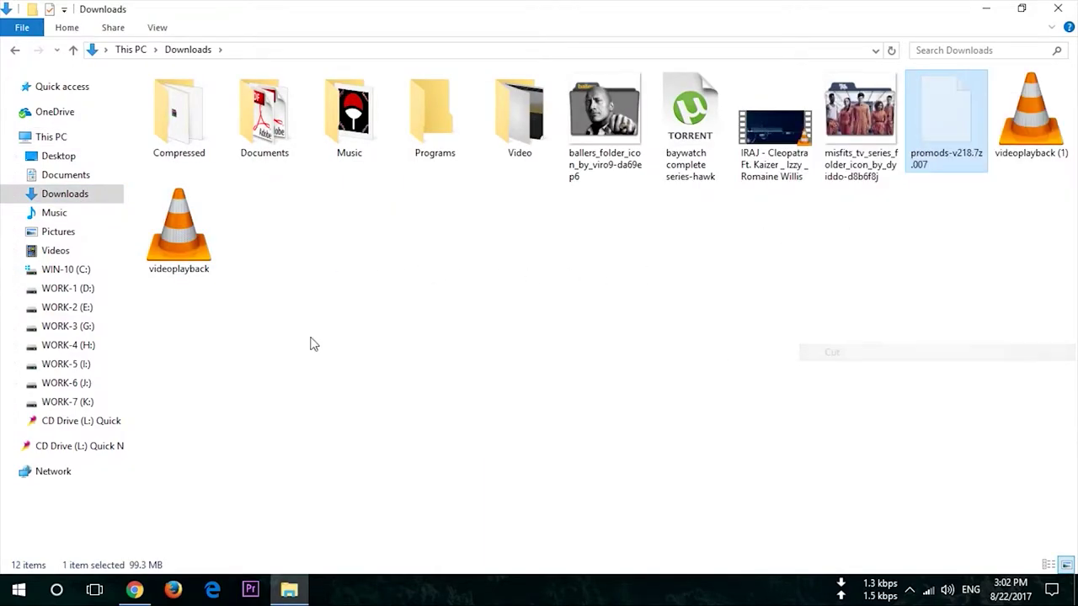
# Paste the cut archive part into the Promod folder under Games > Map on the WORK-5 (I:) drive
pyautogui.click(93, 383)
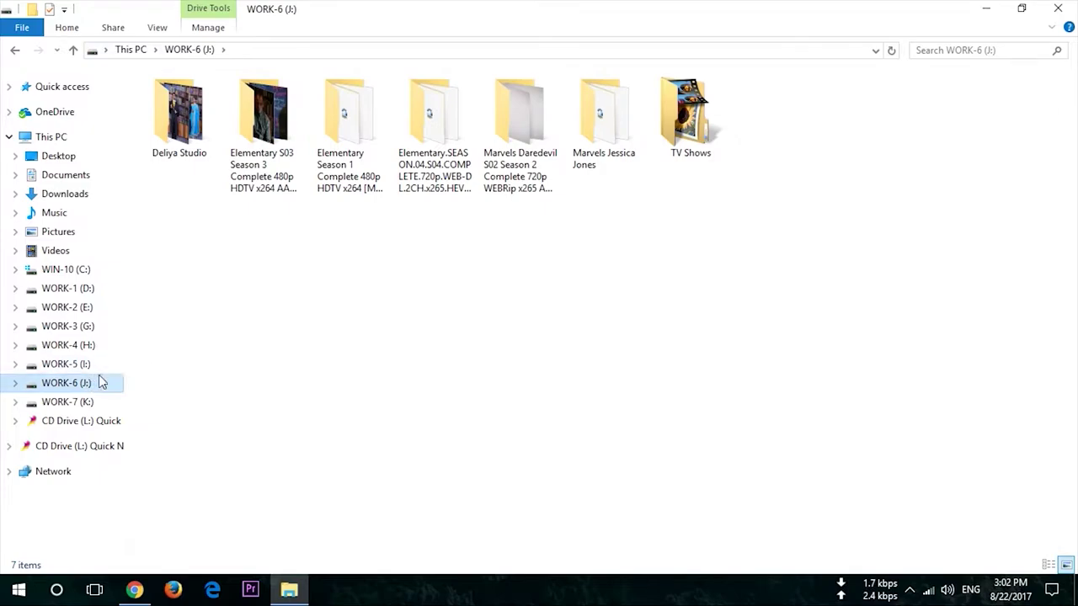
pyautogui.click(117, 371)
pyautogui.doubleClick(360, 153)
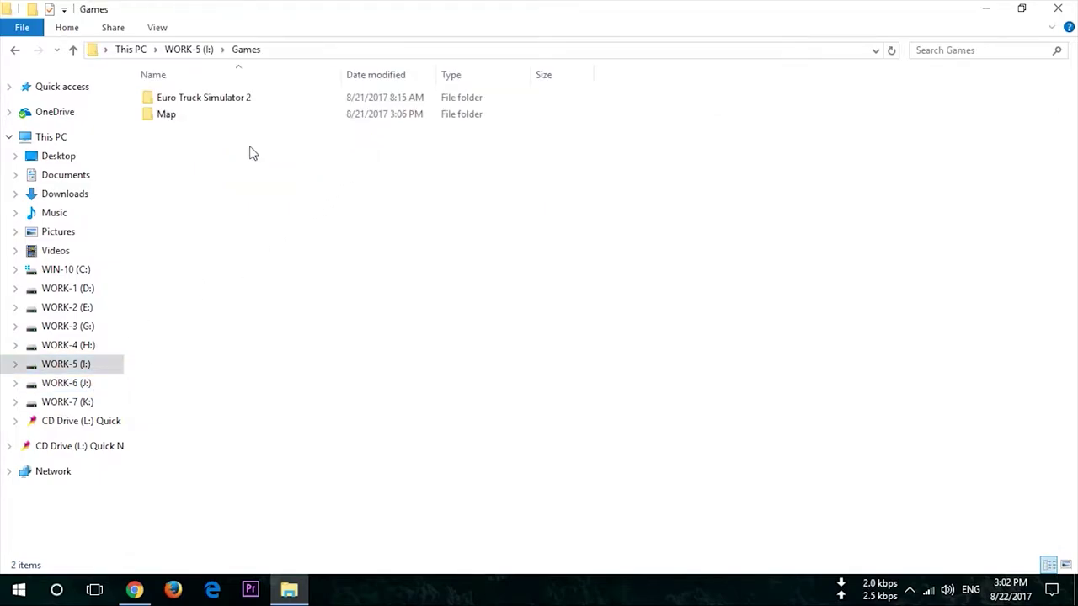
pyautogui.doubleClick(180, 113)
pyautogui.doubleClick(174, 98)
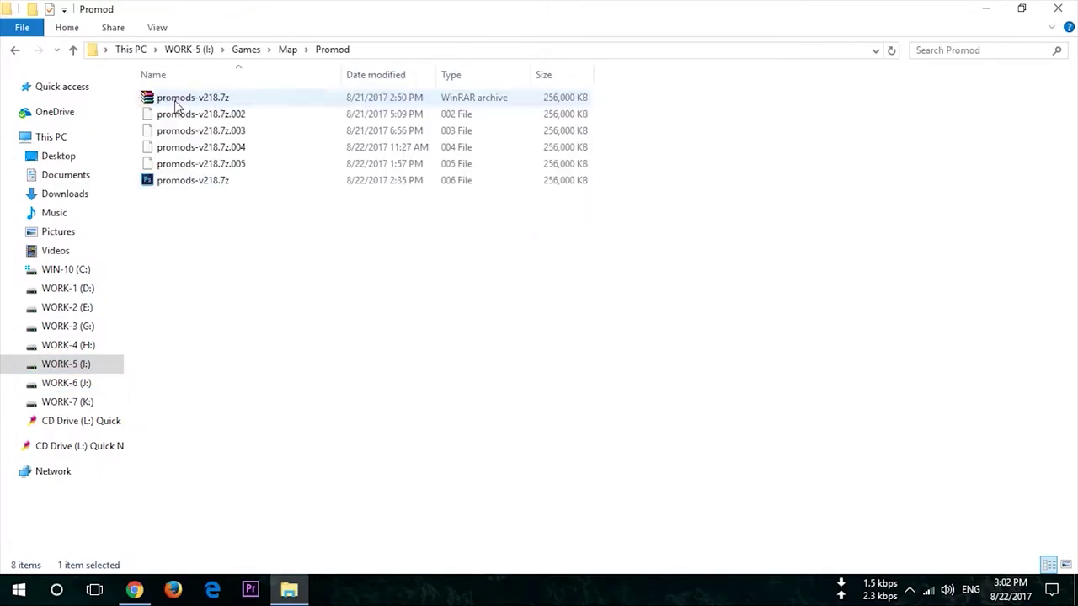
pyautogui.rightClick(258, 233)
pyautogui.click(303, 340)
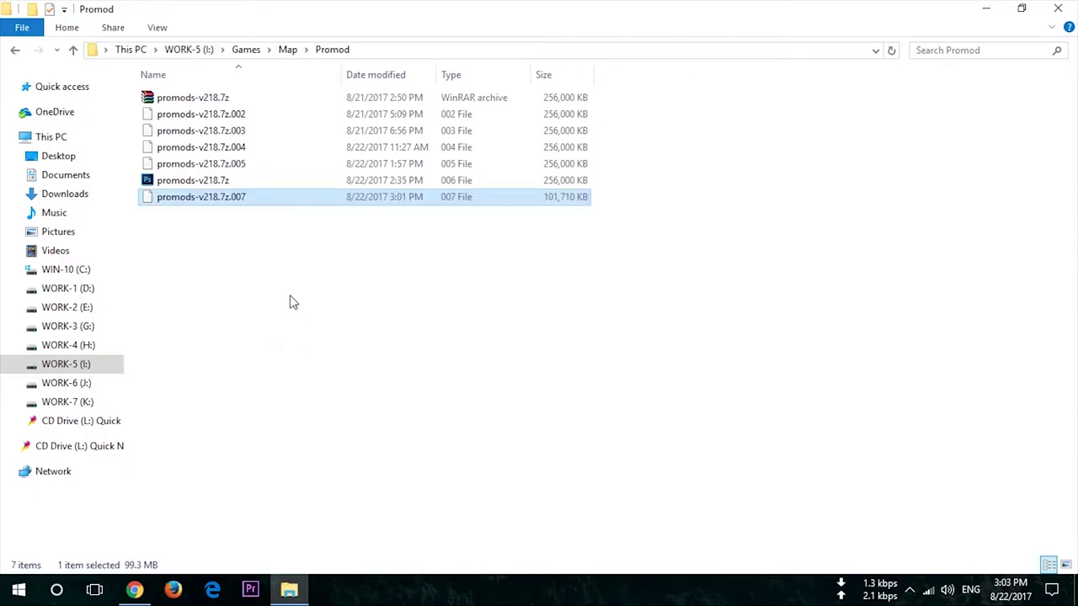
pyautogui.click(289, 299)
# Bring up Internet Download Manager and resume the mdngtxss1e5.hd72.zip download, then minimize the manager's window
pyautogui.click(135, 589)
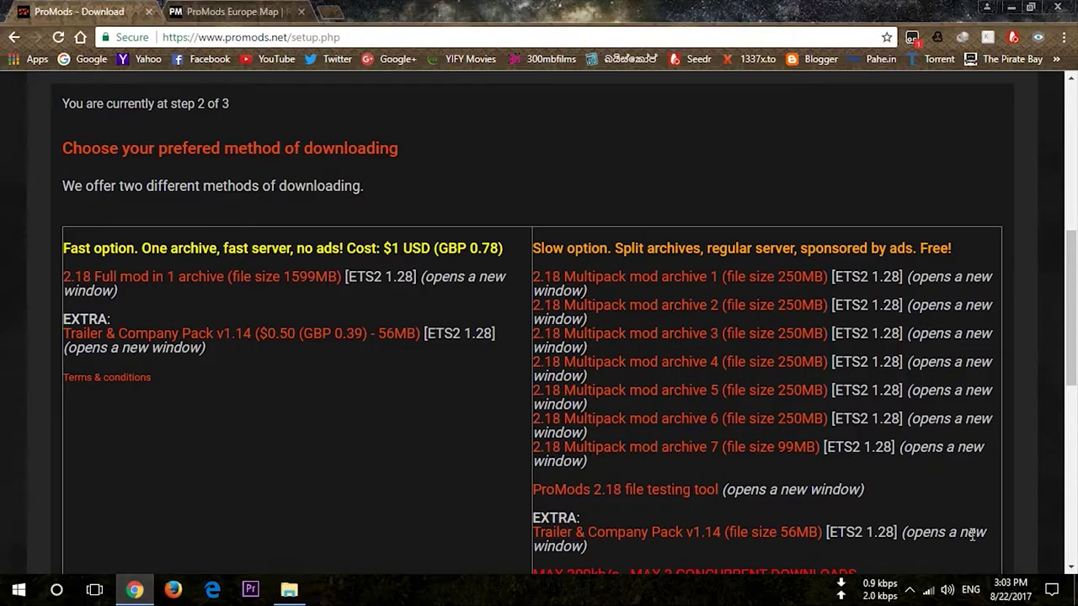
pyautogui.click(909, 589)
pyautogui.doubleClick(876, 465)
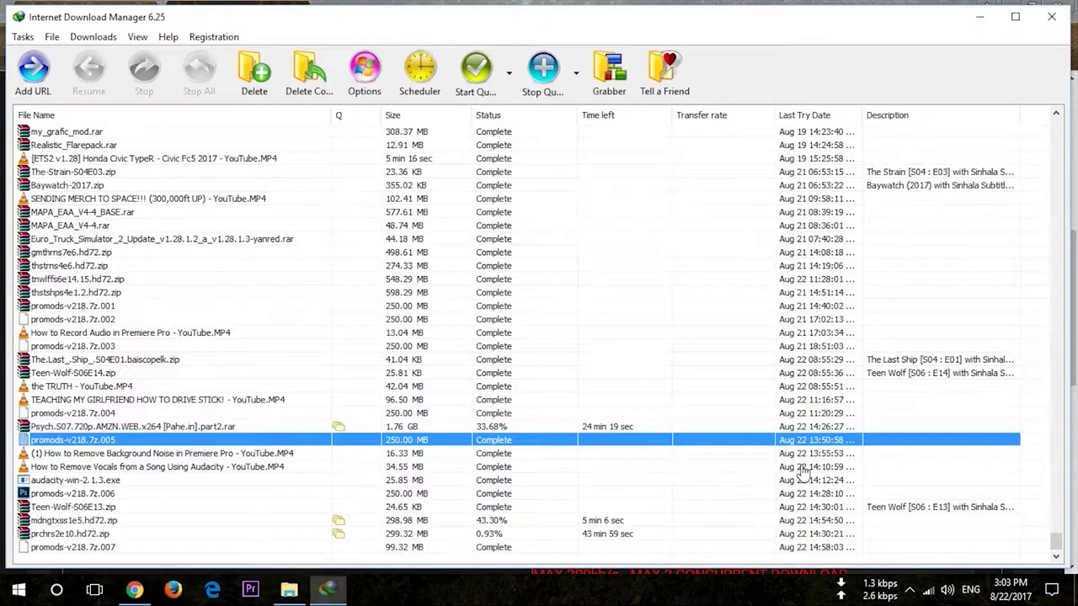
pyautogui.click(337, 520)
pyautogui.click(89, 76)
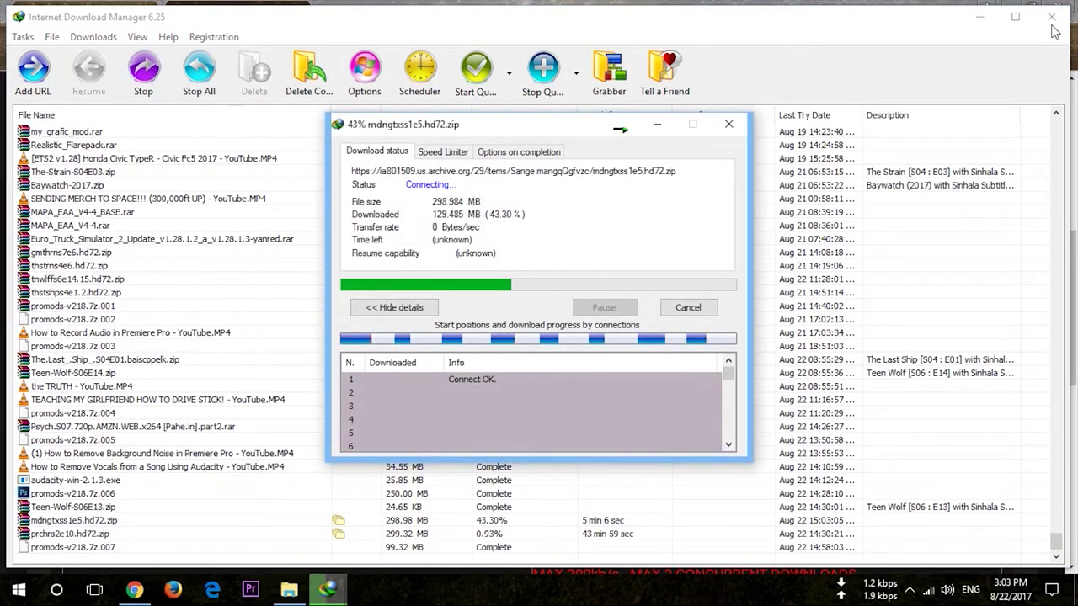
pyautogui.click(979, 16)
# Search Google for "7zip" in a new browser tab and open the official 7-Zip download page
pyautogui.click(341, 12)
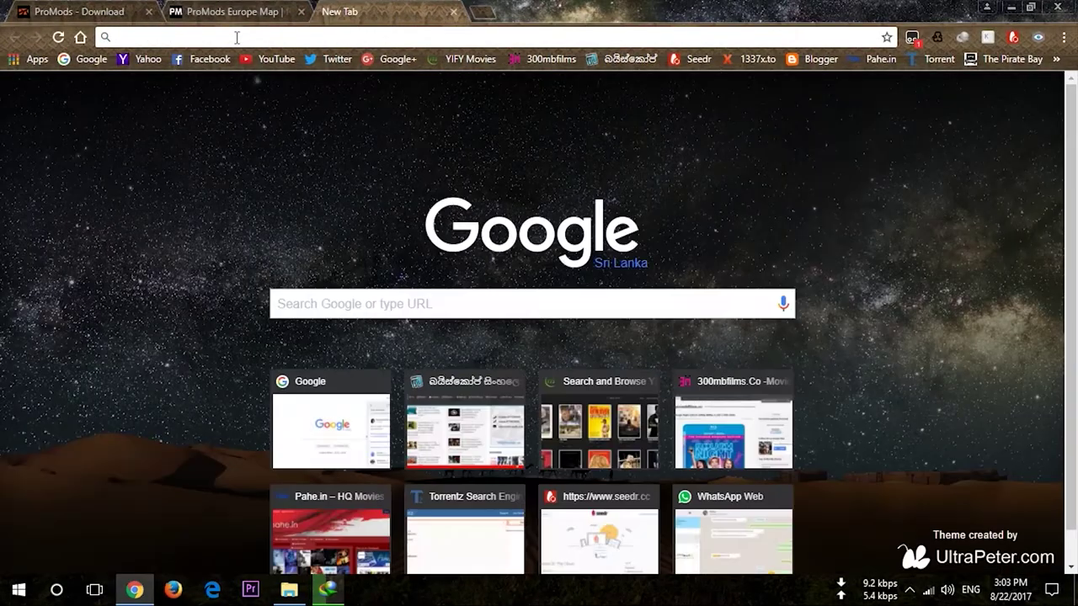
pyautogui.write('7zip')
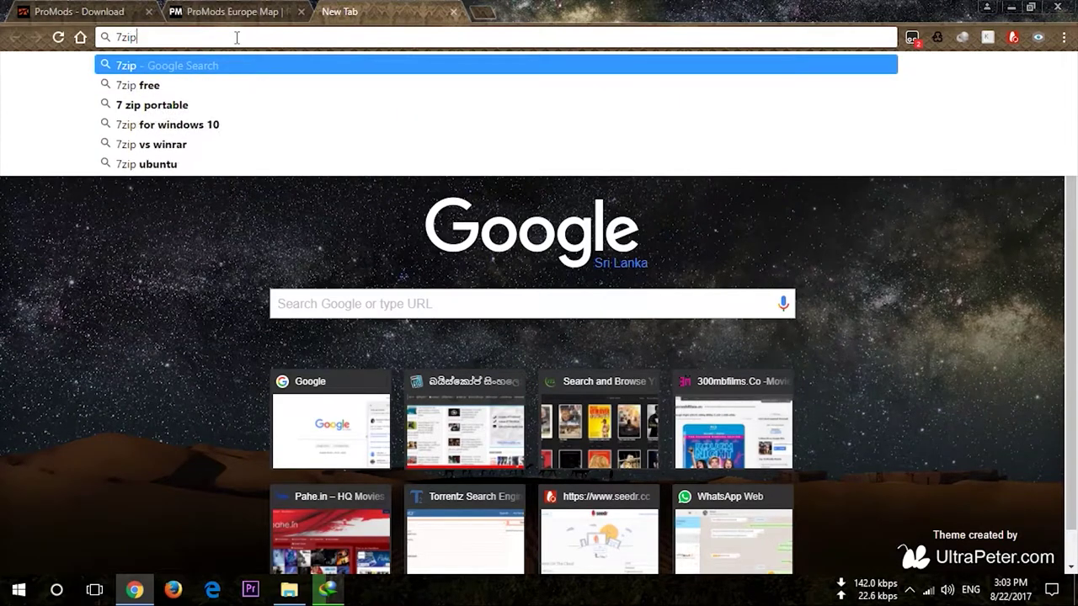
pyautogui.press('Return')
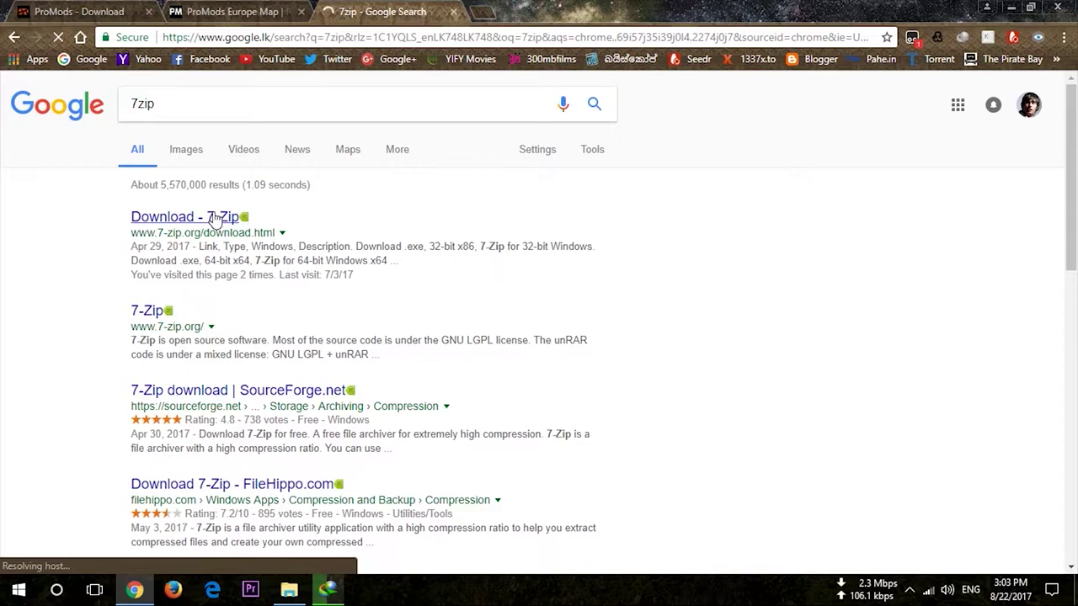
pyautogui.click(214, 218)
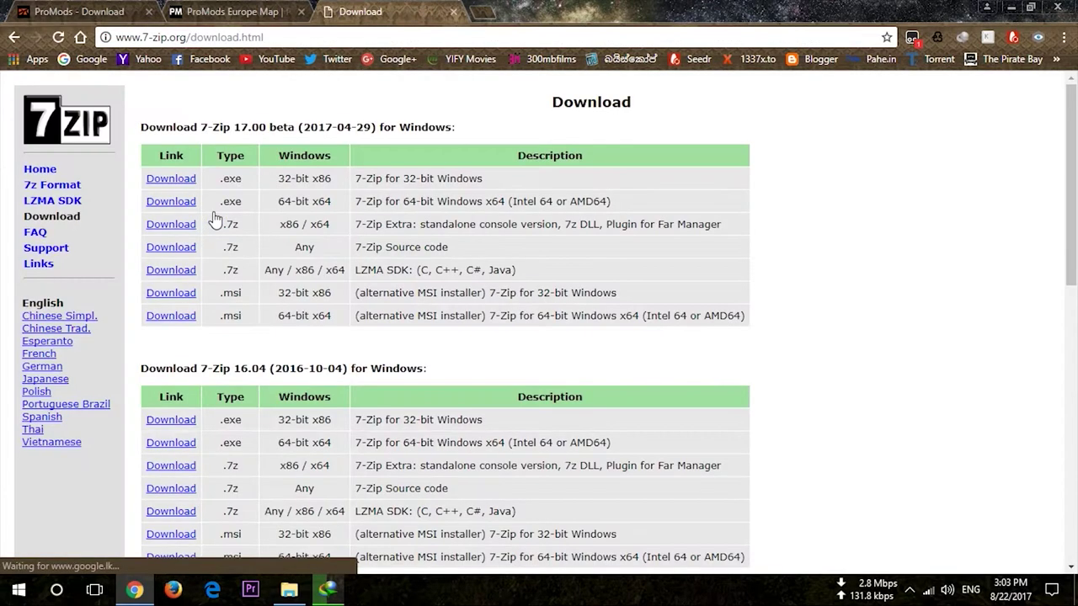
# Download the 32-bit .exe installer of 7-Zip 17.00 beta and dismiss the completion dialog
pyautogui.click(171, 178)
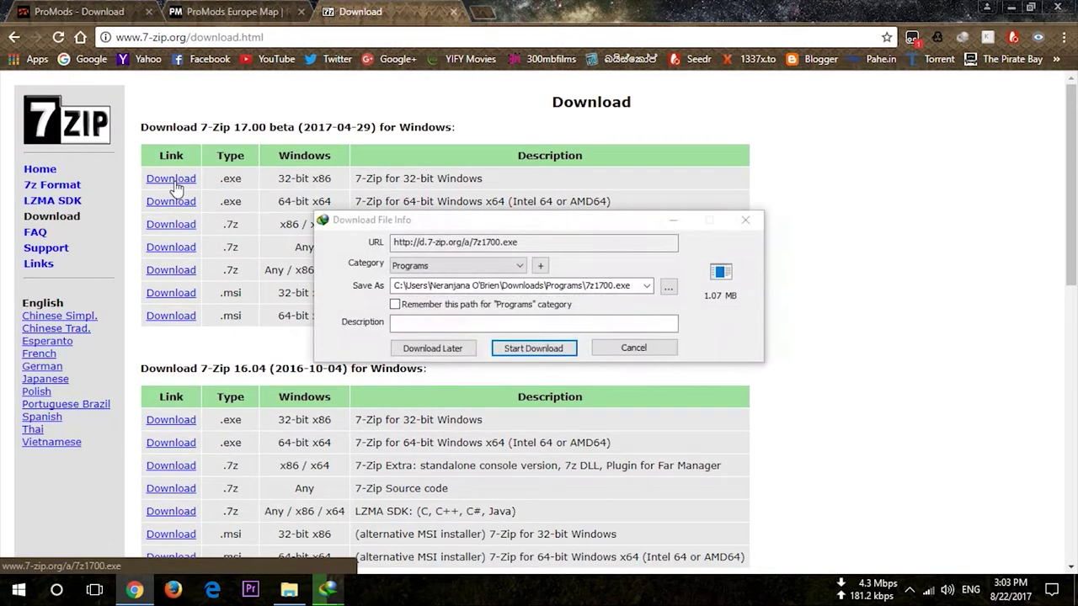
pyautogui.click(544, 350)
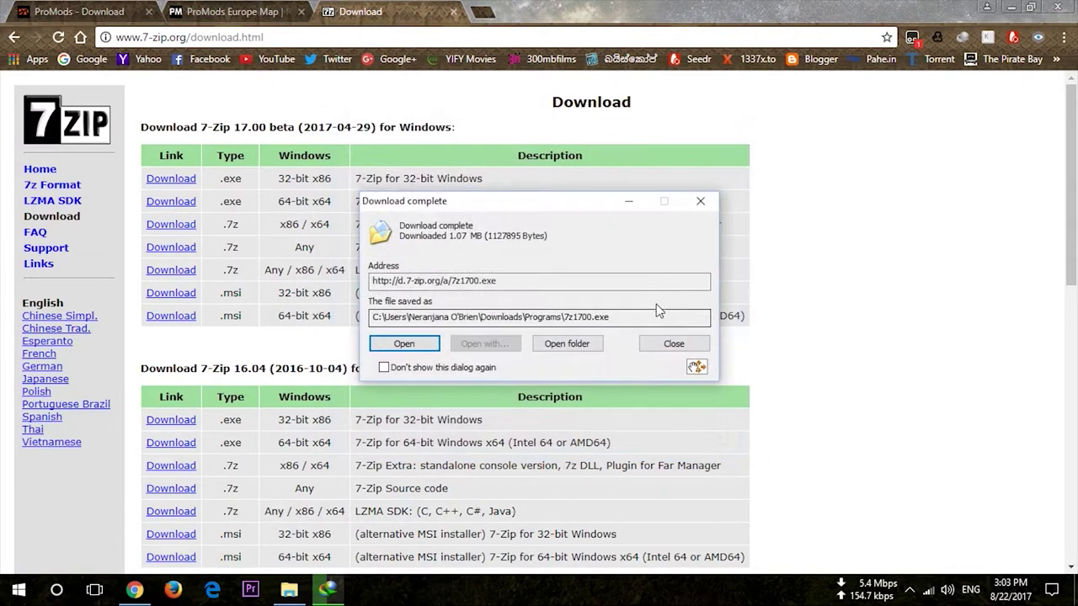
pyautogui.click(674, 342)
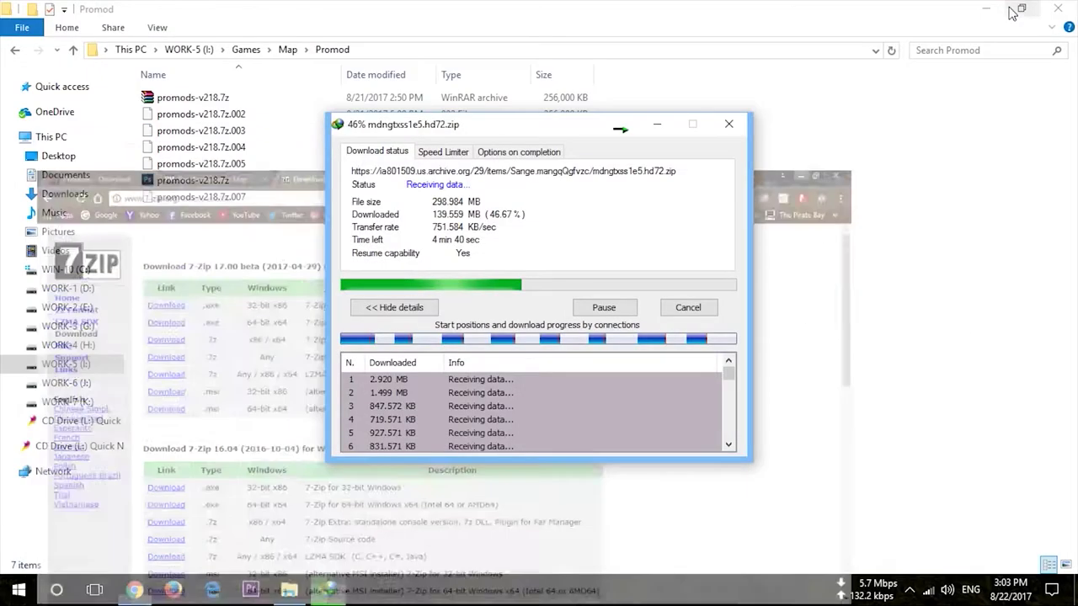
# Minimize the browser, cancel the running mdngtxss1e5.hd72.zip download and disconnect the internet connection in Quick Net
pyautogui.click(1010, 8)
pyautogui.click(667, 309)
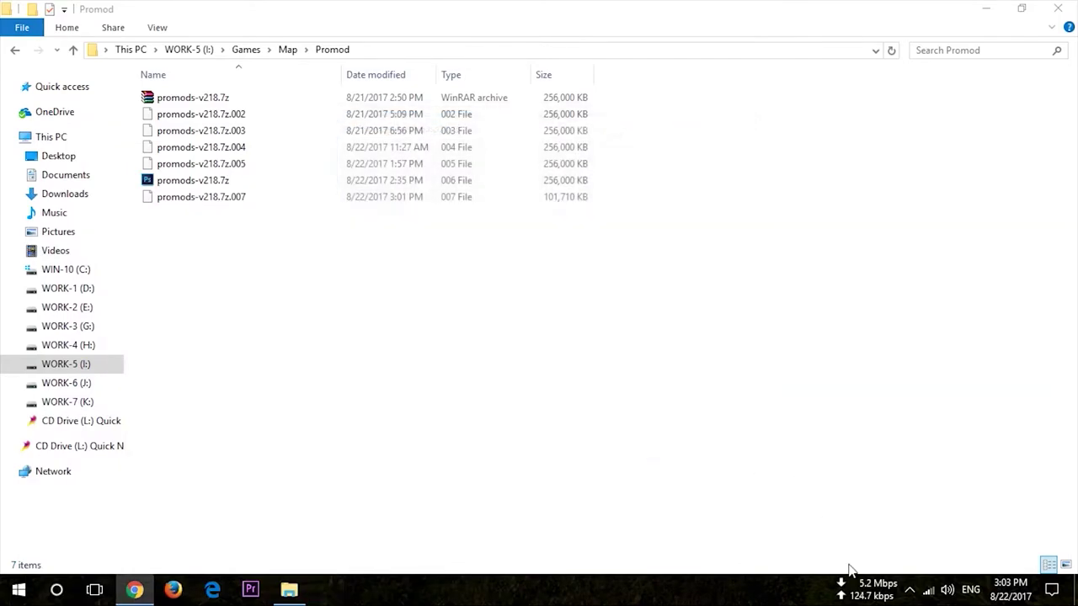
pyautogui.click(909, 589)
pyautogui.click(923, 463)
pyautogui.click(758, 276)
# Run the 7z1700 installer from the Programs folder in Downloads and install 7-Zip to its default destination folder
pyautogui.click(65, 193)
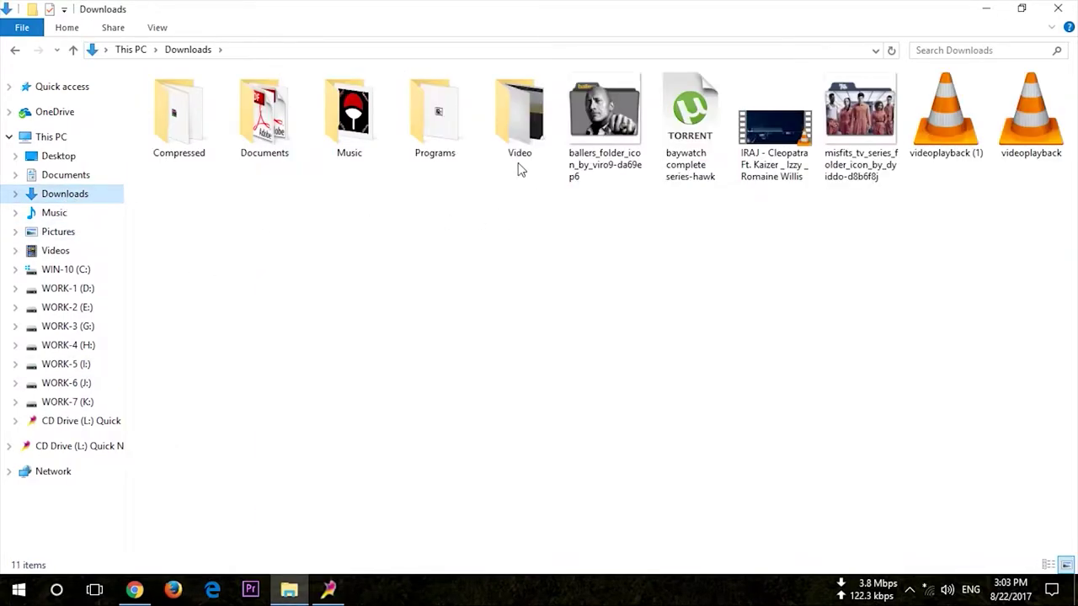
pyautogui.doubleClick(454, 143)
pyautogui.doubleClick(194, 122)
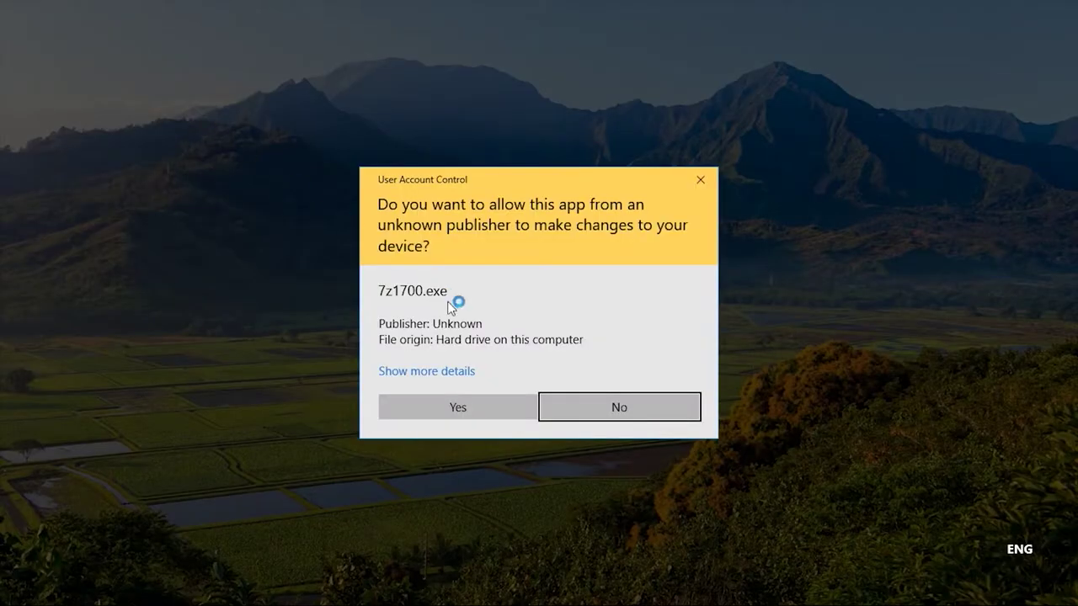
pyautogui.click(484, 411)
pyautogui.click(519, 340)
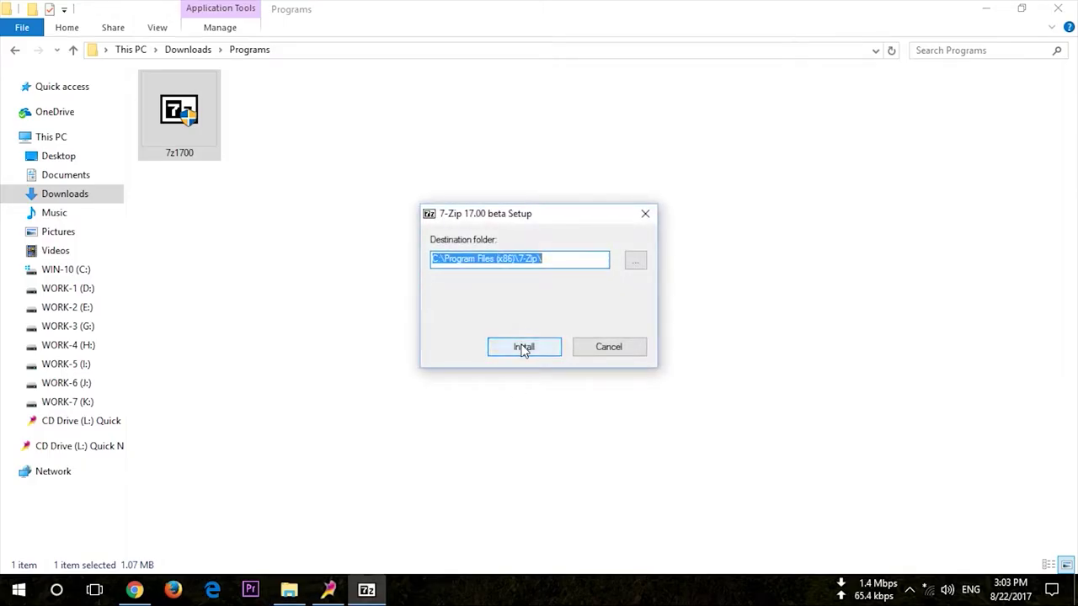
pyautogui.click(523, 347)
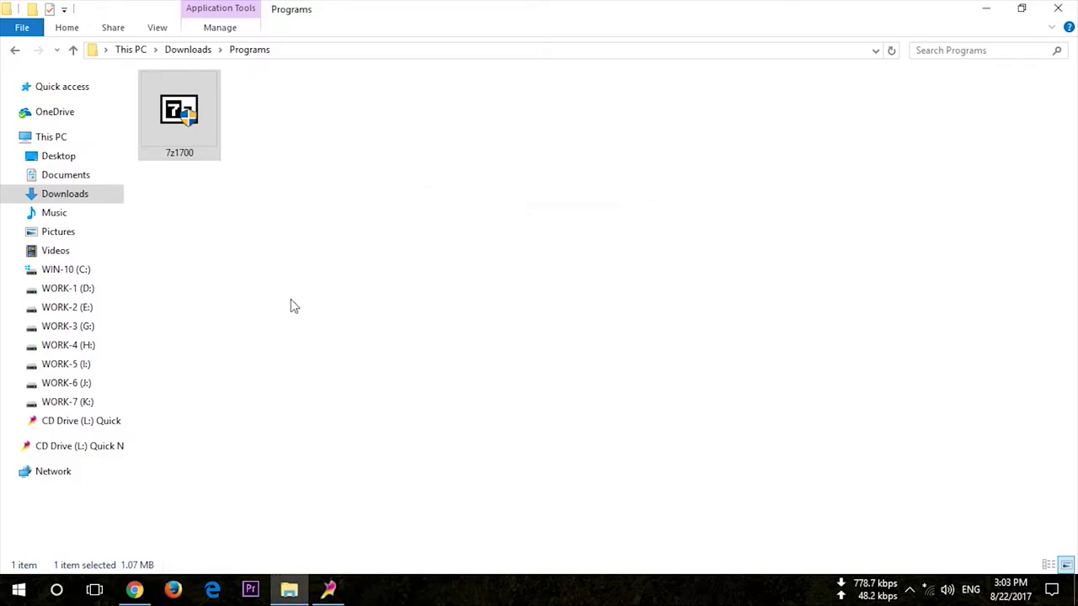
# Return to the Promod folder and check which apps can open the first archive part, promods-v218.7z
pyautogui.click(17, 53)
pyautogui.click(17, 52)
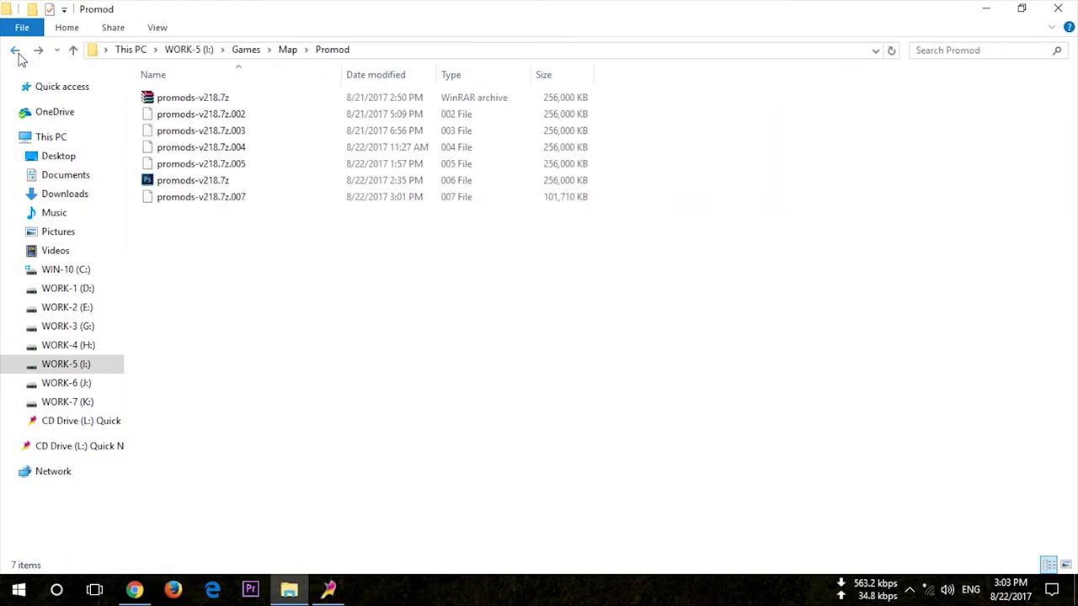
pyautogui.rightClick(194, 102)
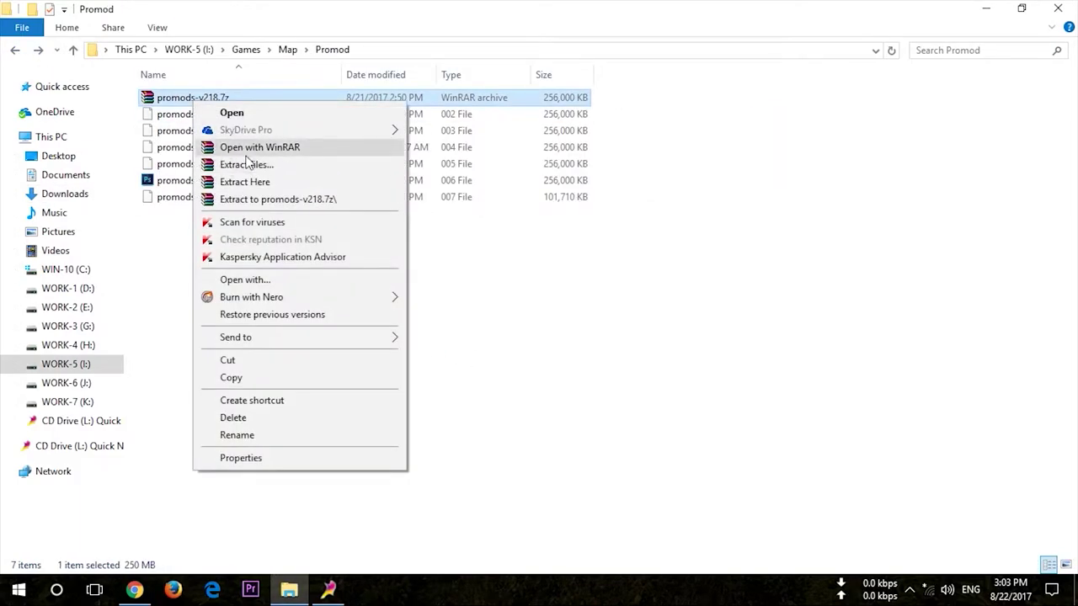
pyautogui.click(260, 280)
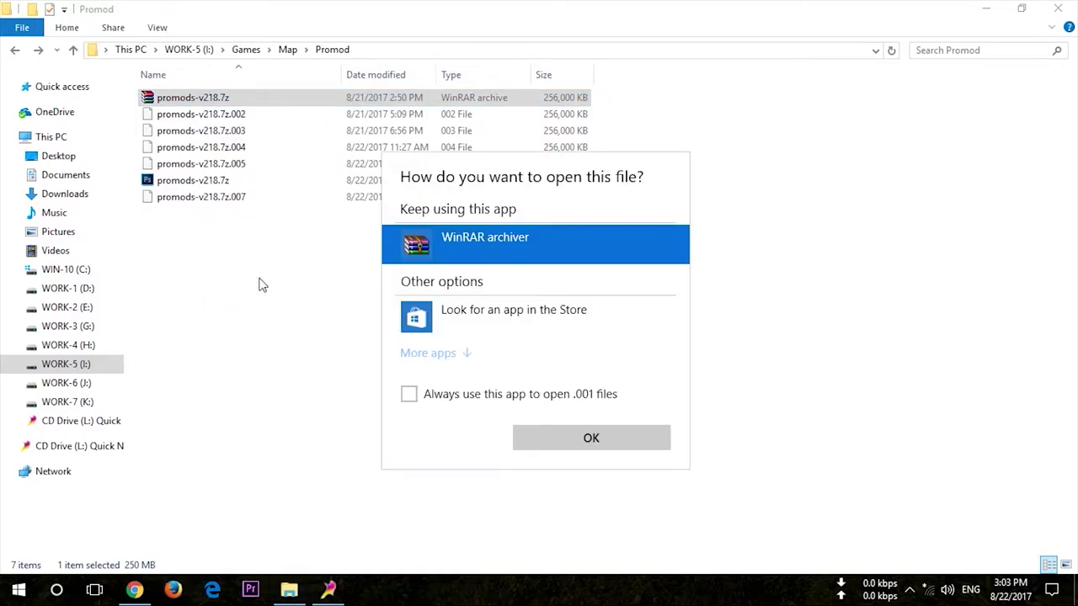
pyautogui.click(301, 451)
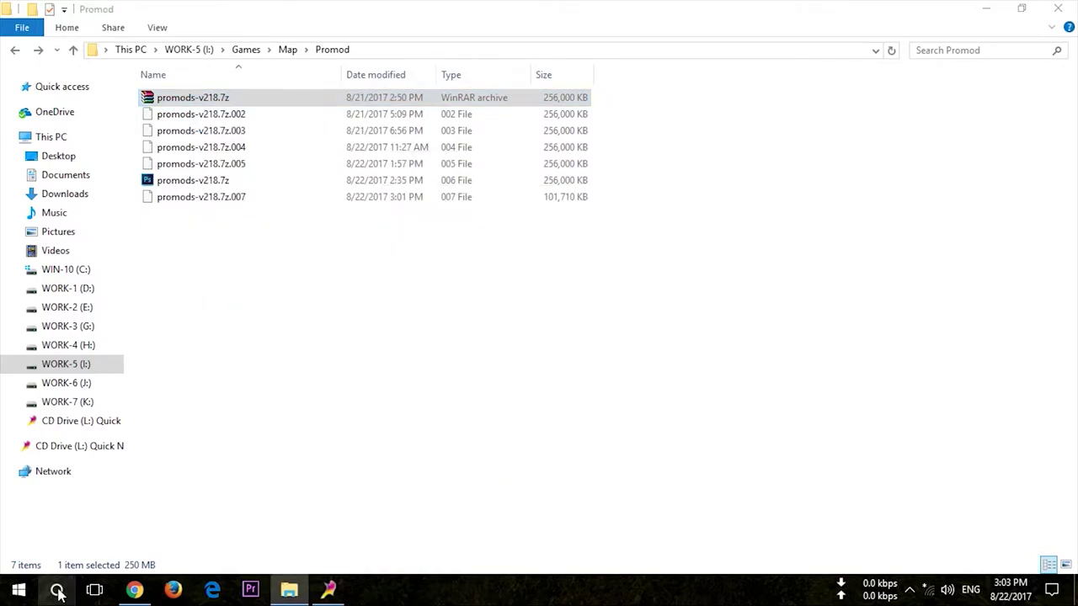
# Find 7-Zip File Manager with the Windows search and launch it
pyautogui.click(56, 590)
pyautogui.write('7')
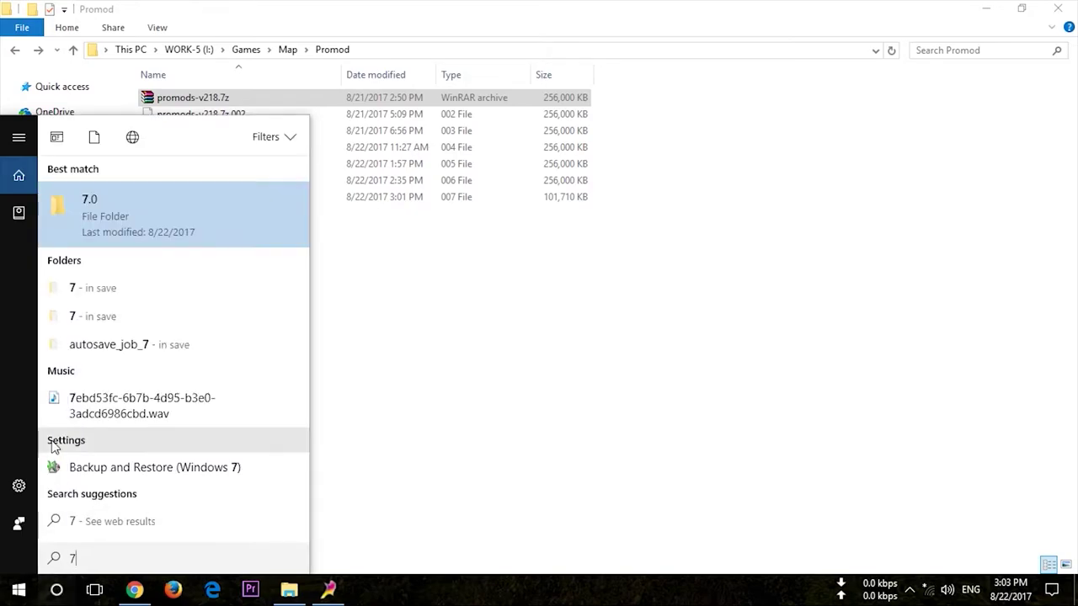
pyautogui.write('z')
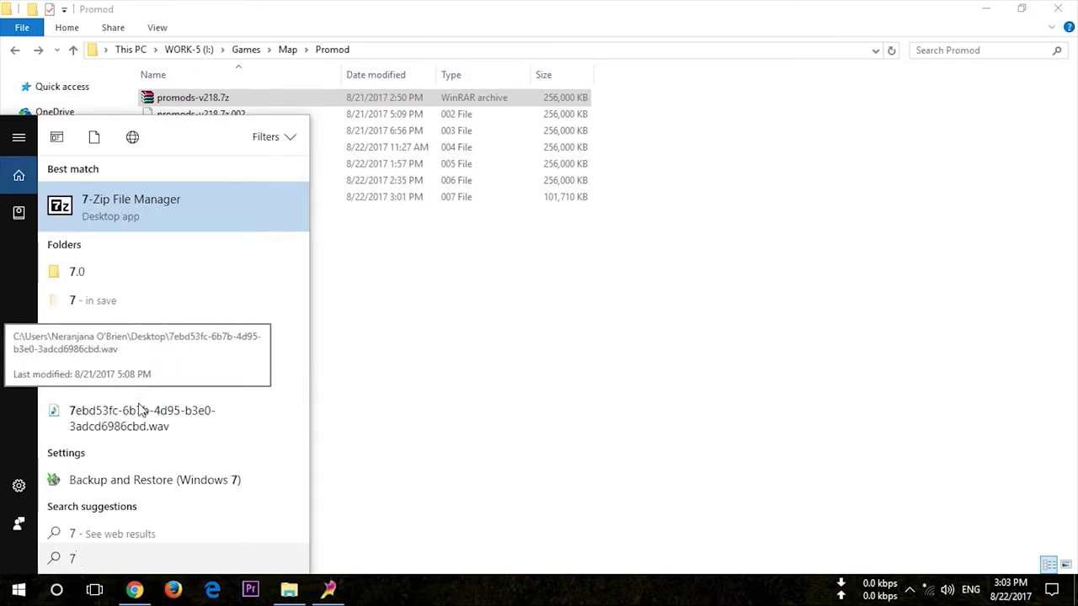
pyautogui.click(202, 209)
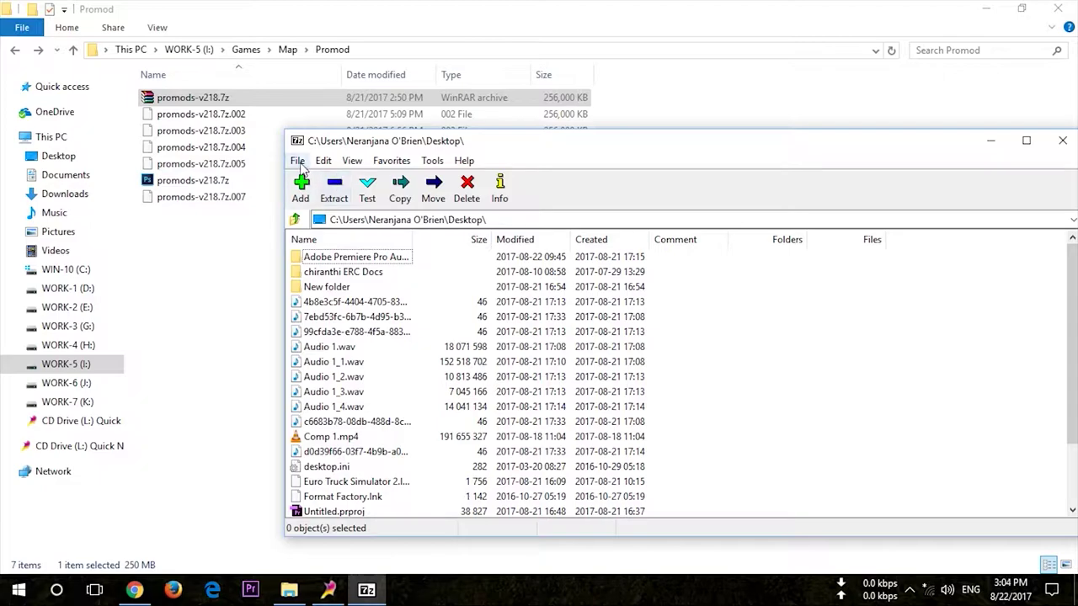
# Browse to the Promod folder at I:\Games\Map\Promod in 7-Zip File Manager
pyautogui.click(295, 220)
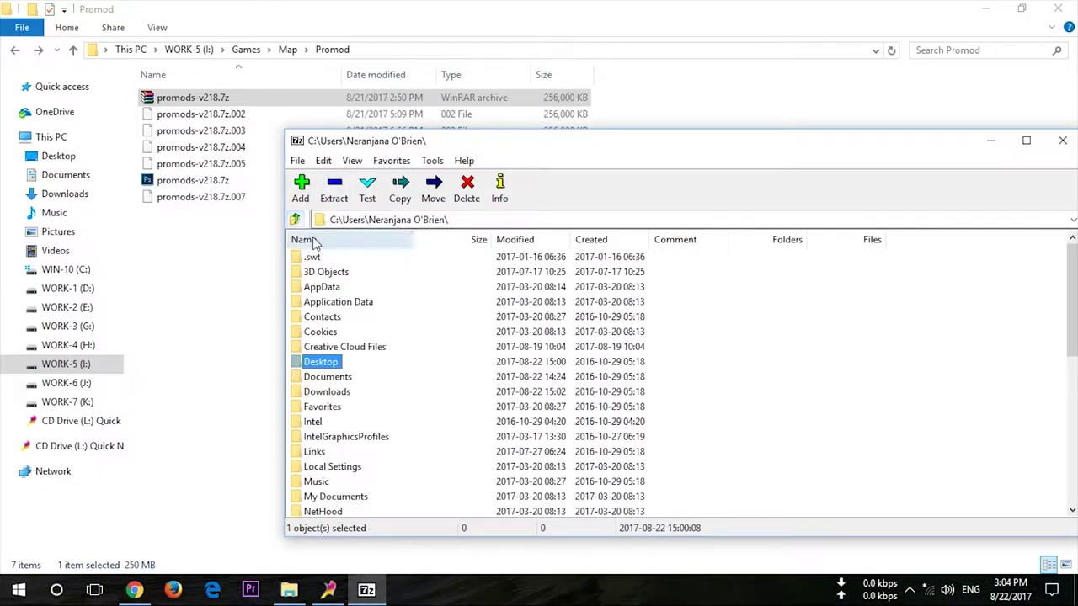
pyautogui.click(296, 220)
pyautogui.click(295, 219)
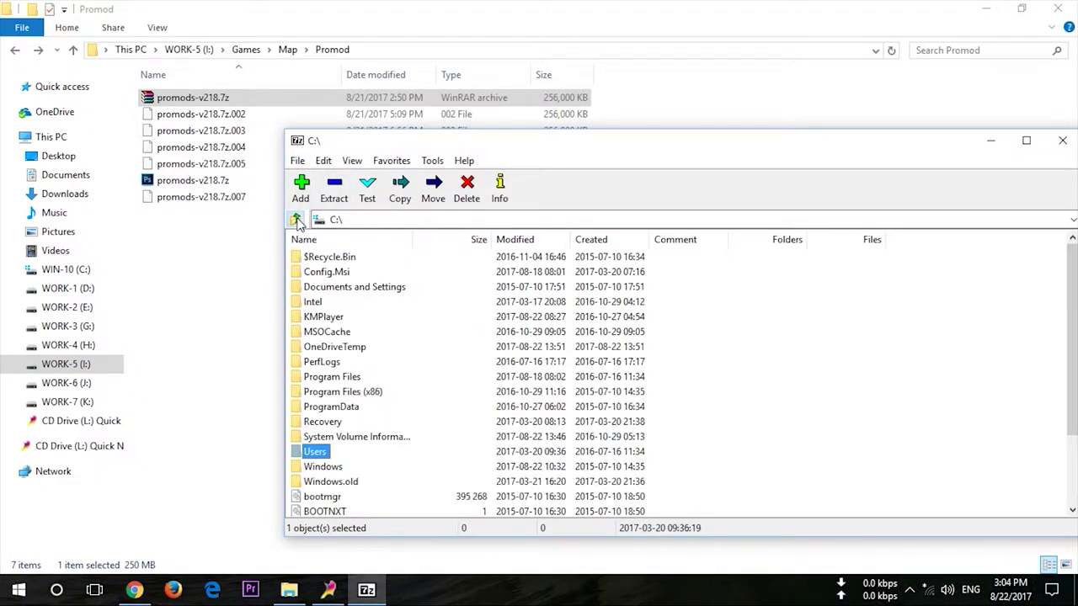
pyautogui.click(295, 220)
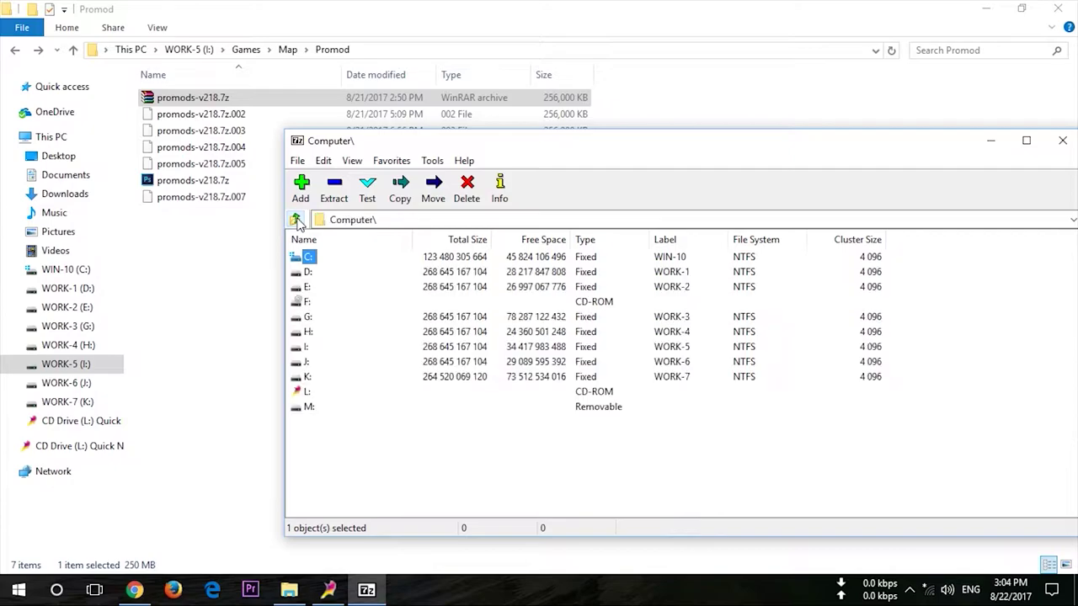
pyautogui.click(307, 346)
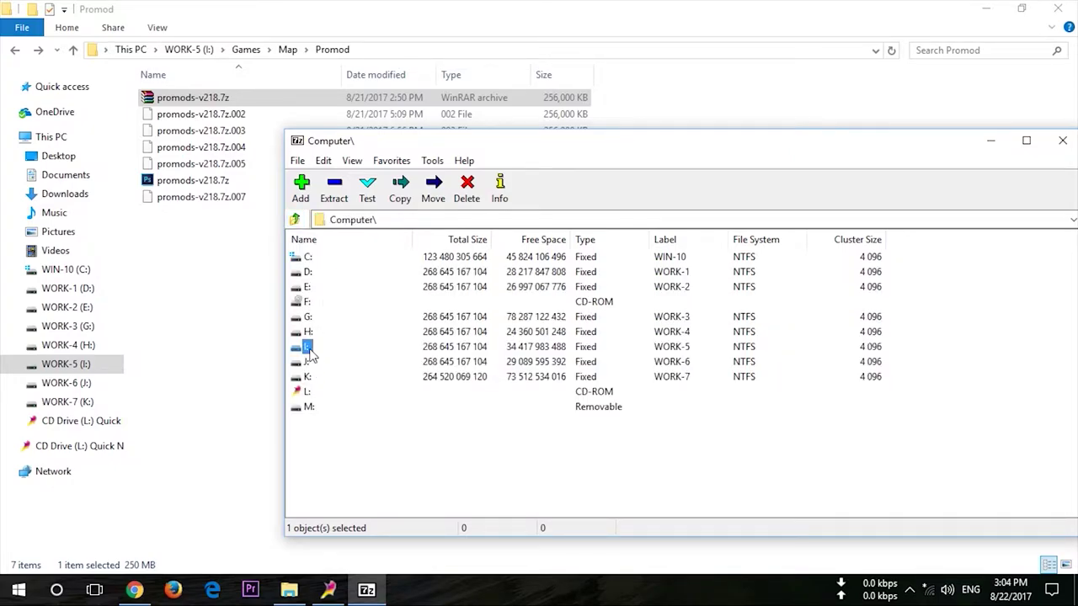
pyautogui.doubleClick(309, 349)
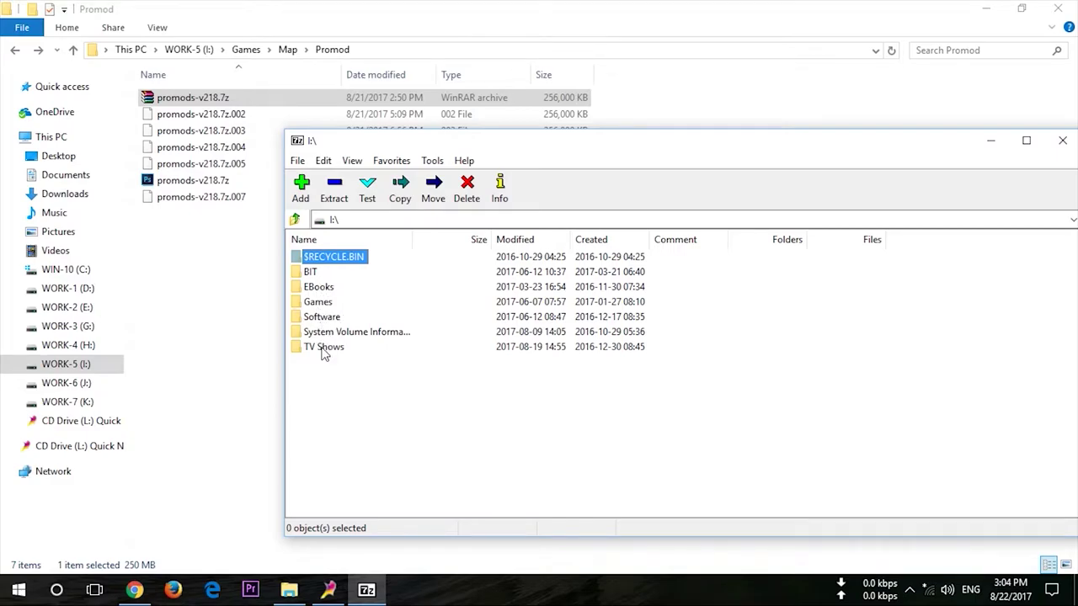
pyautogui.click(313, 302)
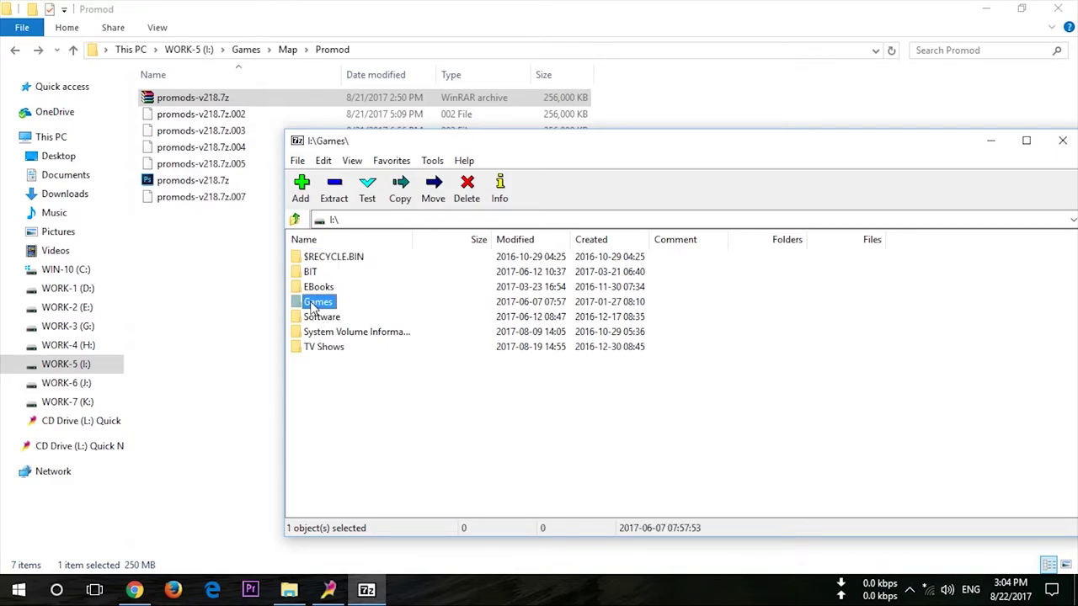
pyautogui.doubleClick(313, 302)
pyautogui.click(312, 273)
pyautogui.doubleClick(312, 273)
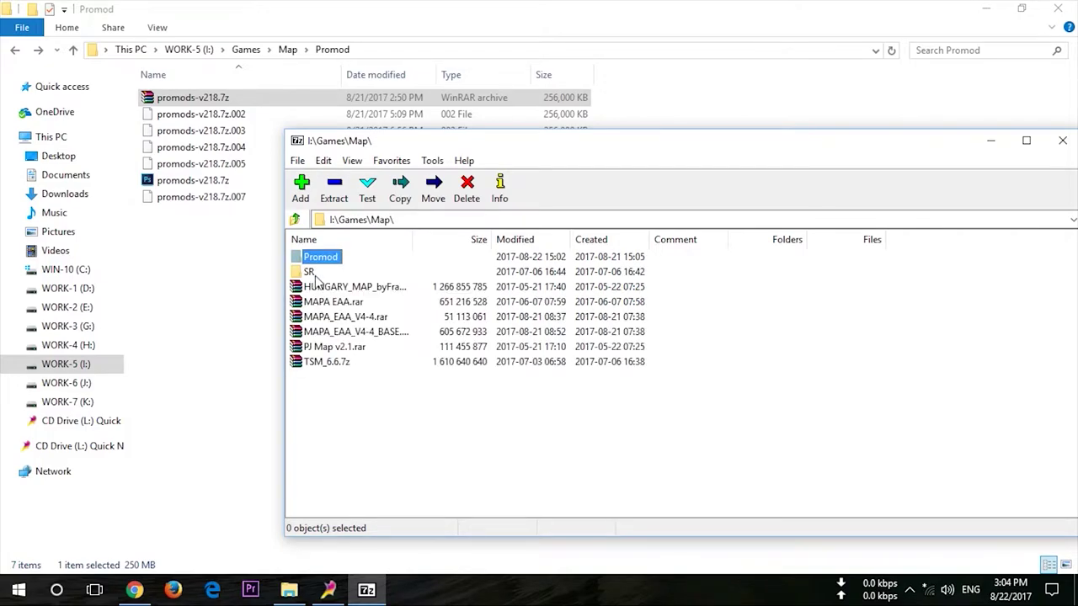
pyautogui.doubleClick(319, 256)
pyautogui.click(396, 371)
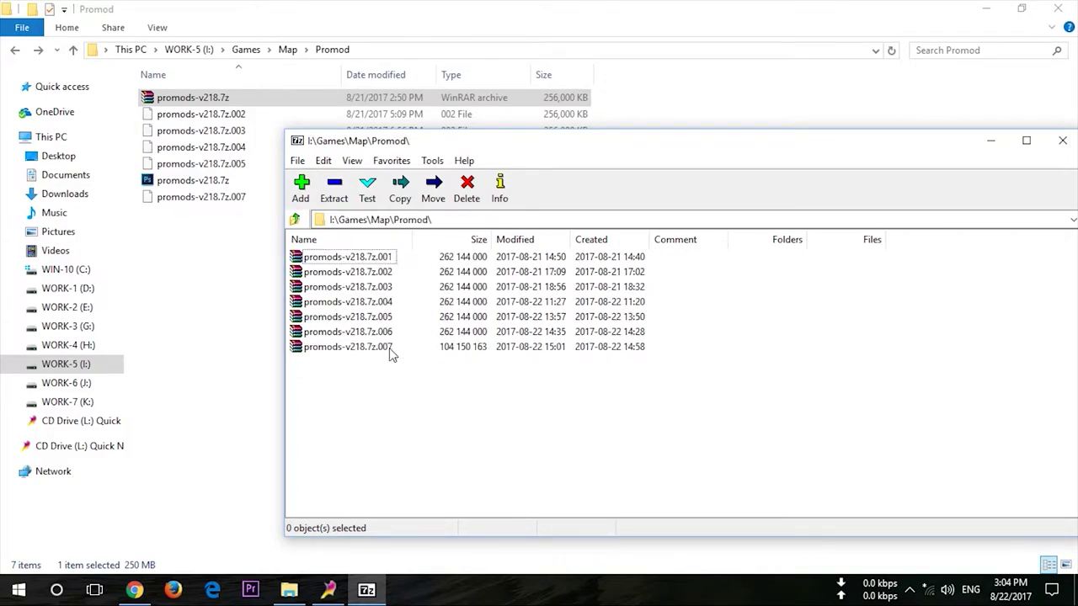
# Extract promods-v218.7z.001 into New folder on the Desktop, keeping the promods-v218 subfolder and the default extraction options
pyautogui.click(356, 260)
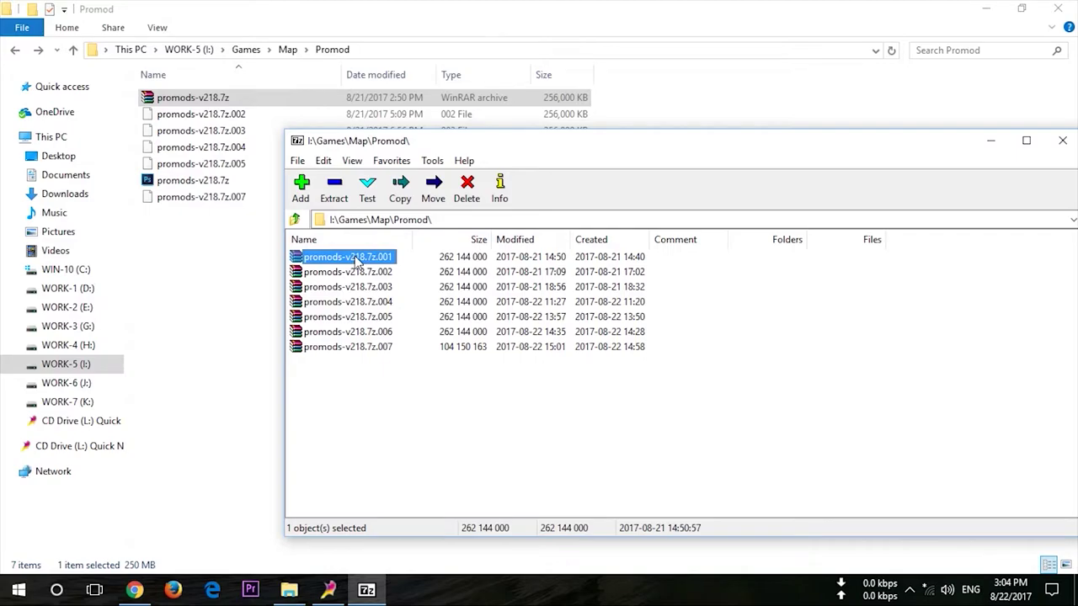
pyautogui.click(333, 190)
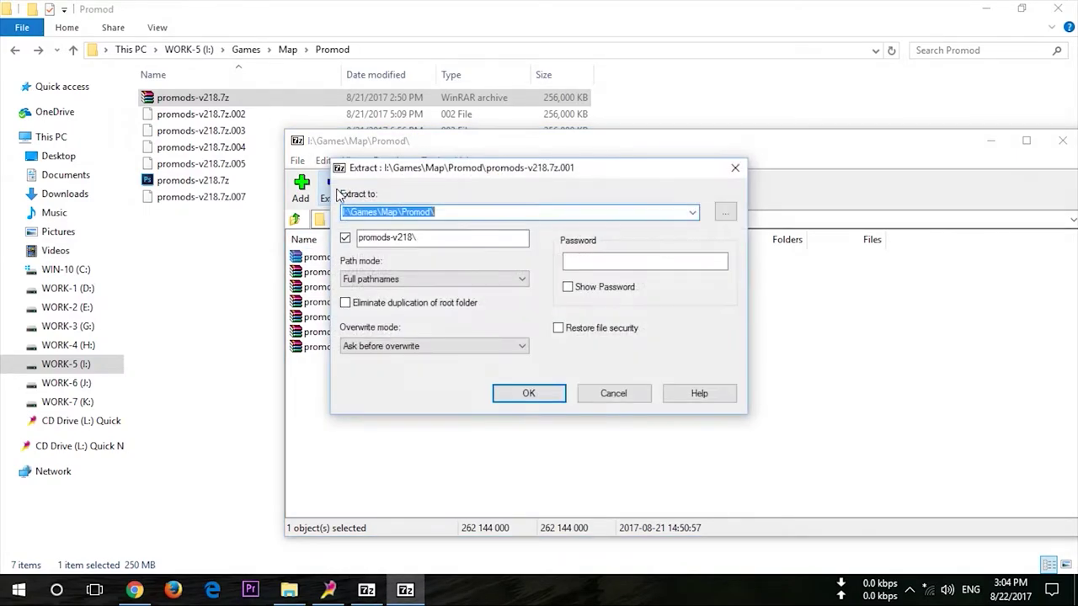
pyautogui.click(724, 211)
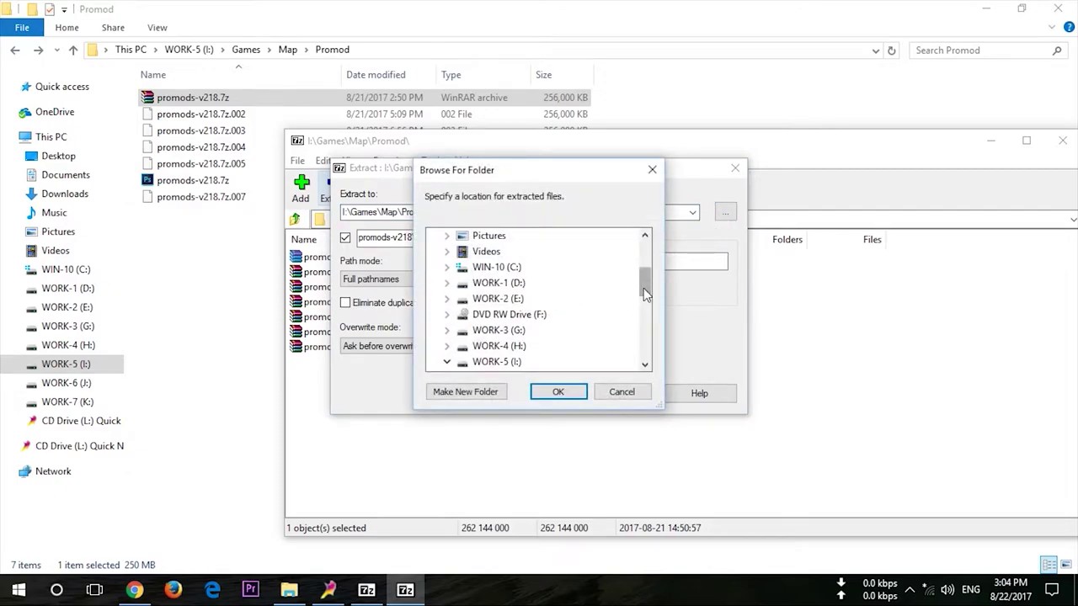
pyautogui.moveTo(643, 289); pyautogui.dragTo(644, 253)
pyautogui.click(489, 298)
pyautogui.click(471, 392)
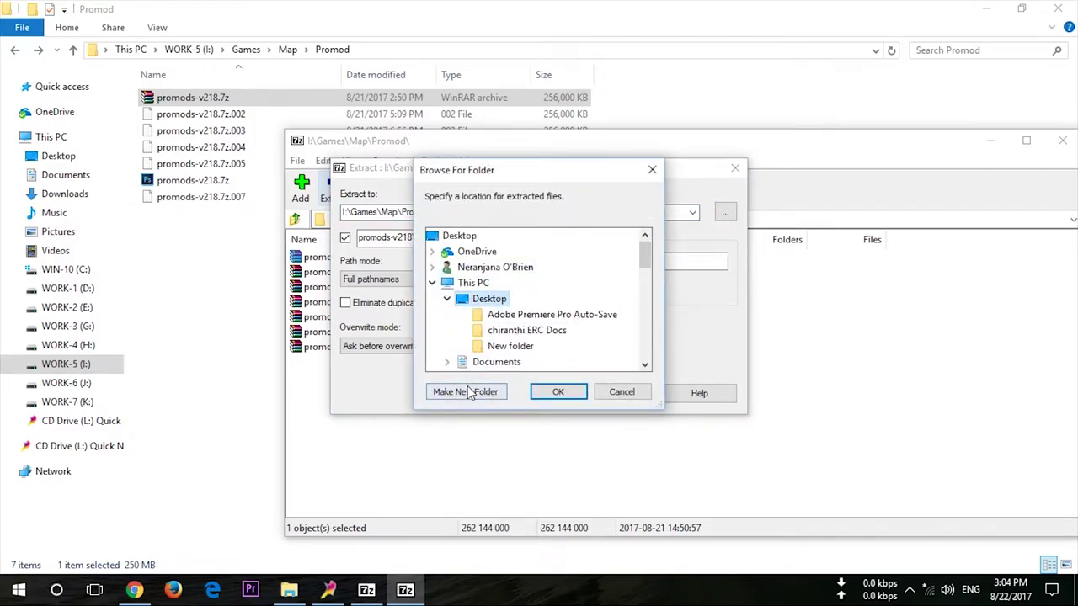
pyautogui.click(511, 346)
pyautogui.click(552, 393)
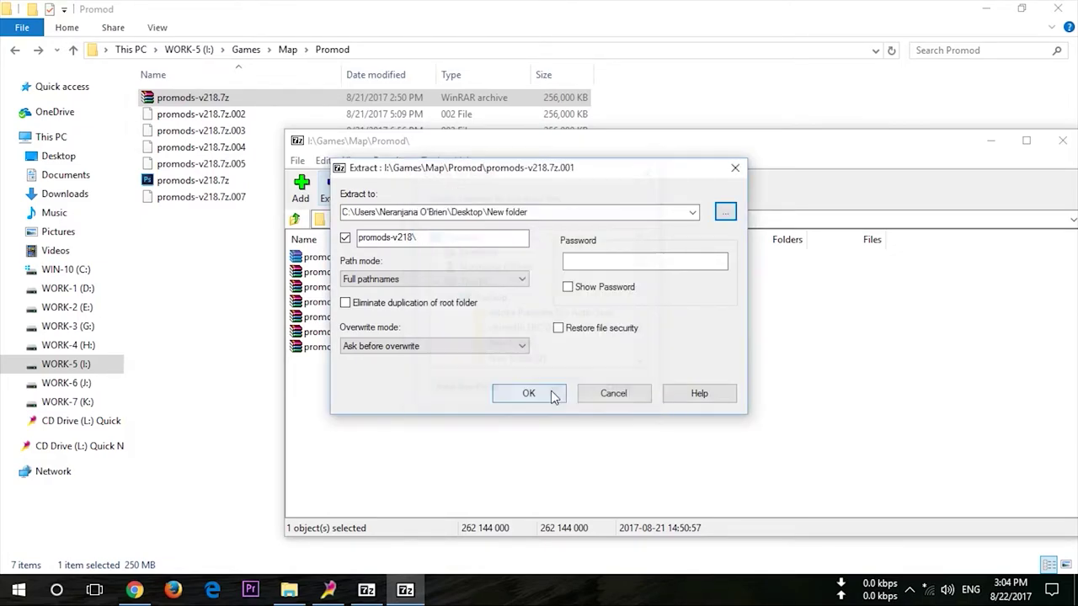
pyautogui.click(528, 393)
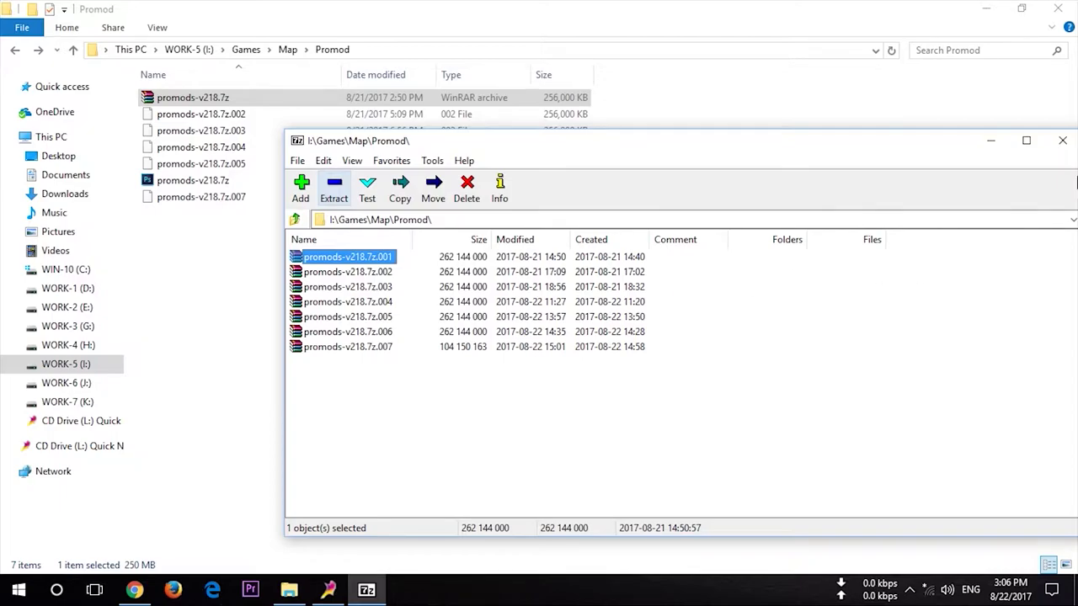
# Clear the desktop of open windows and move New folder (2) away from the other icons to check it
pyautogui.click(1061, 141)
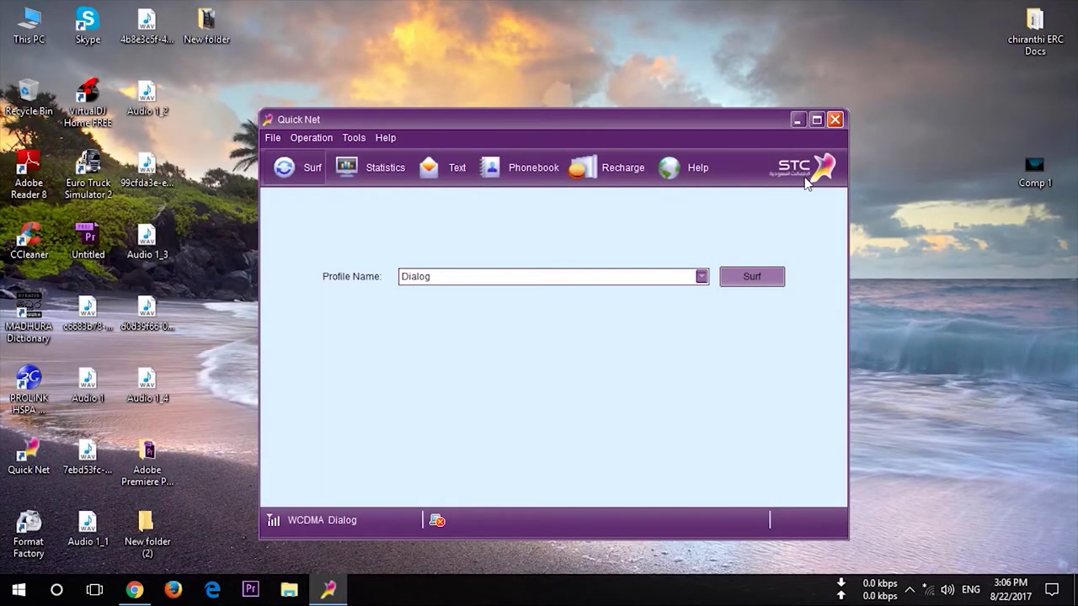
pyautogui.click(797, 120)
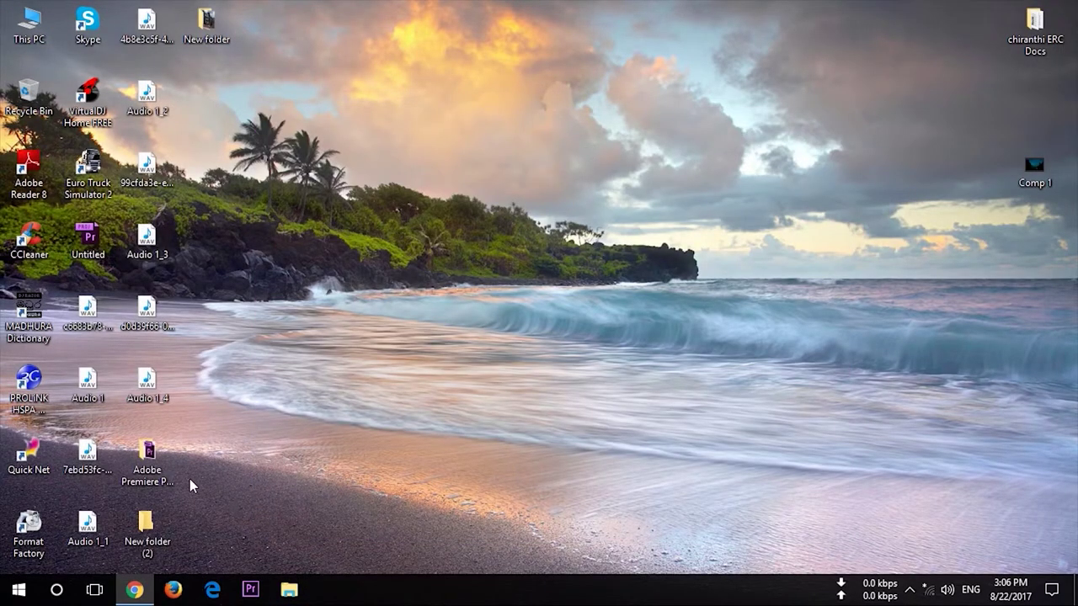
pyautogui.moveTo(152, 510); pyautogui.dragTo(423, 255)
pyautogui.doubleClick(427, 253)
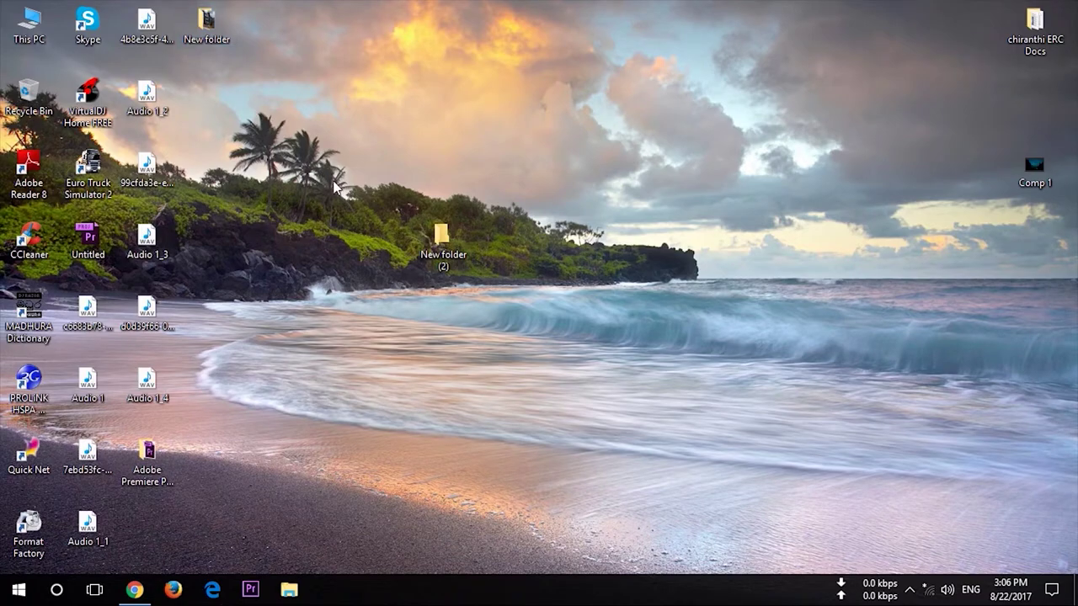
# Open the extracted promods-v218 folder inside the desktop's New folder and skim through its readme file
pyautogui.doubleClick(208, 36)
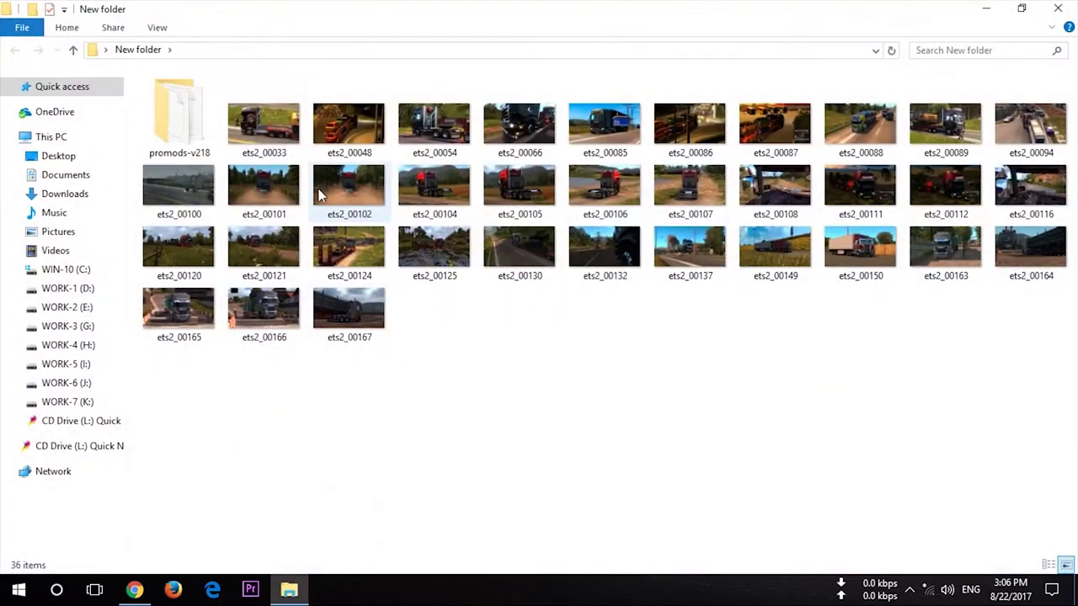
pyautogui.doubleClick(188, 136)
pyautogui.click(214, 200)
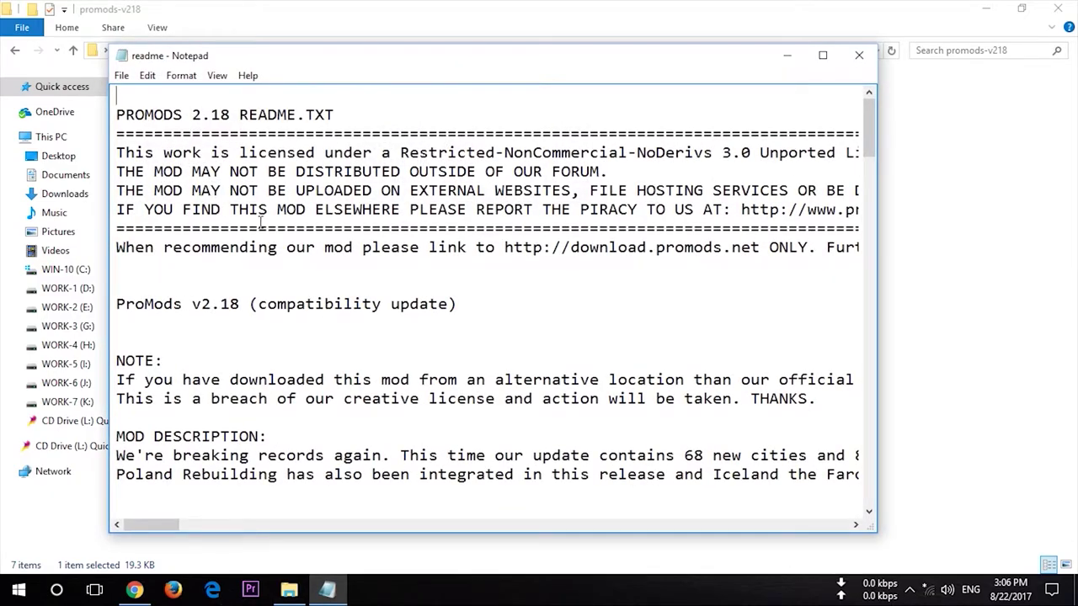
pyautogui.scroll(-15, 261, 222)
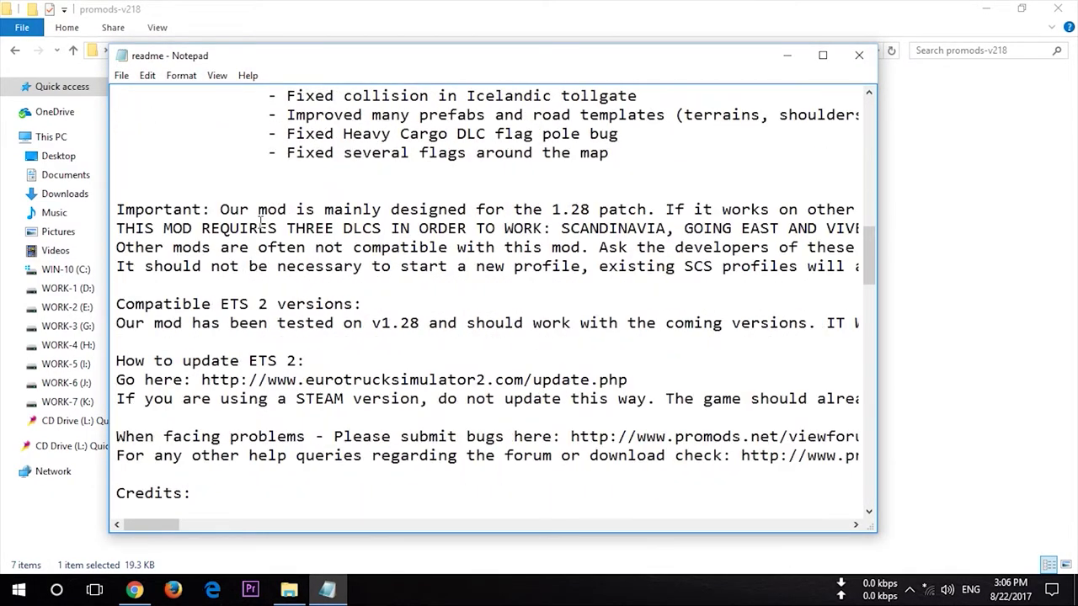
pyautogui.scroll(-11, 428, 263)
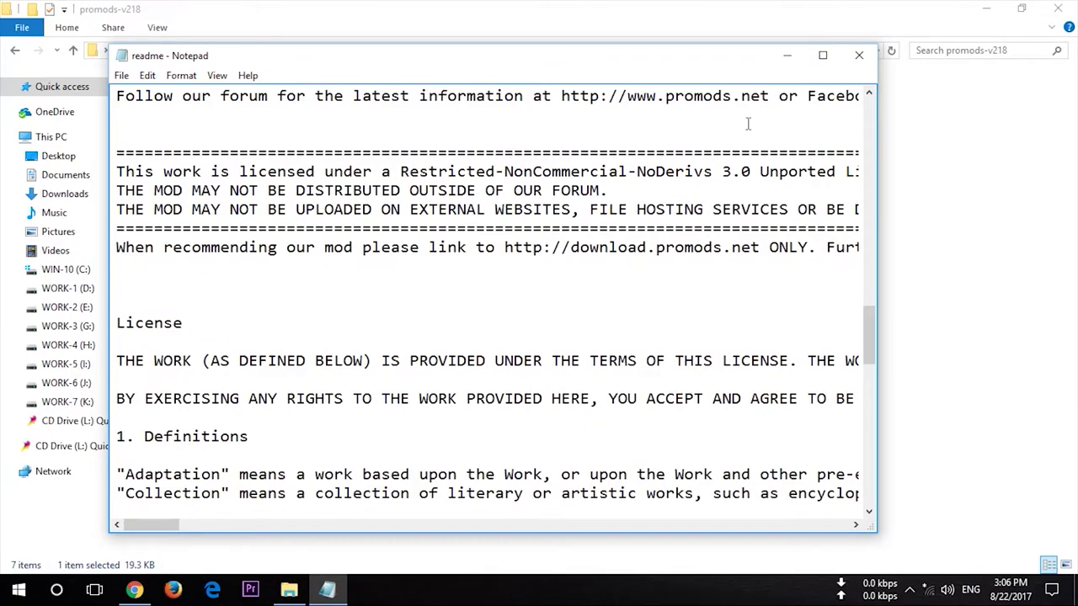
pyautogui.click(858, 55)
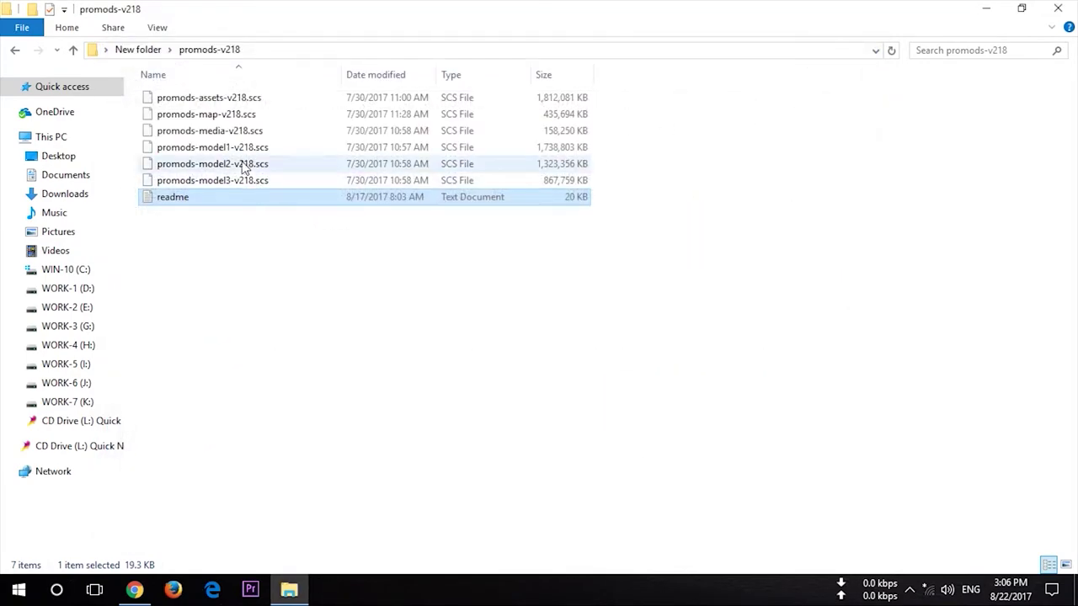
# Move the six promods .scs files from promods-v218 into the mod folder under Documents > Euro Truck Simulator 2
pyautogui.moveTo(154, 105); pyautogui.dragTo(233, 179)
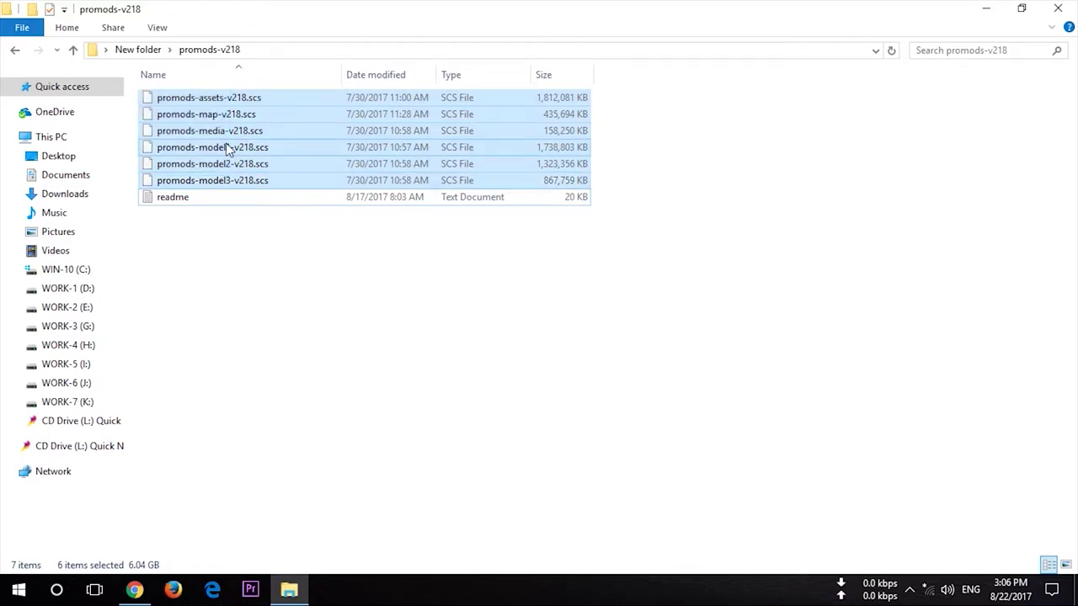
pyautogui.rightClick(228, 149)
pyautogui.click(260, 368)
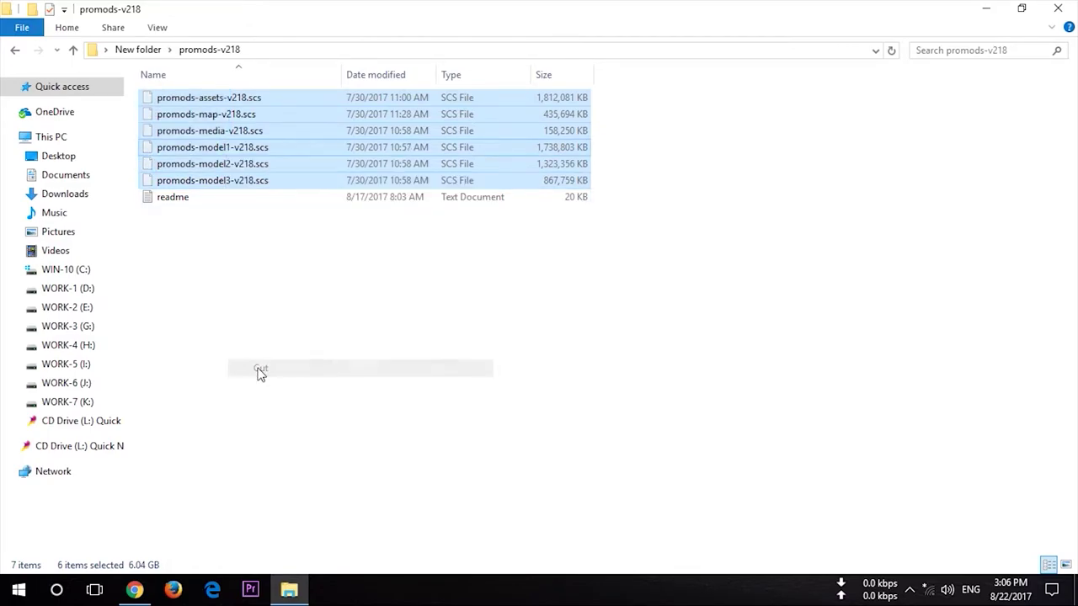
pyautogui.click(71, 177)
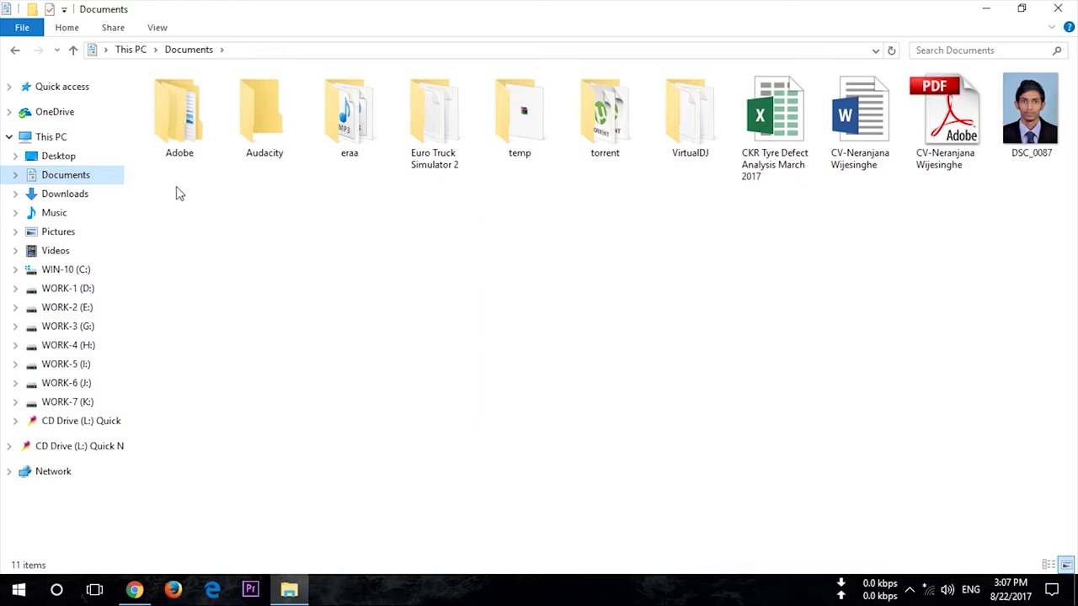
pyautogui.doubleClick(435, 160)
pyautogui.doubleClick(200, 135)
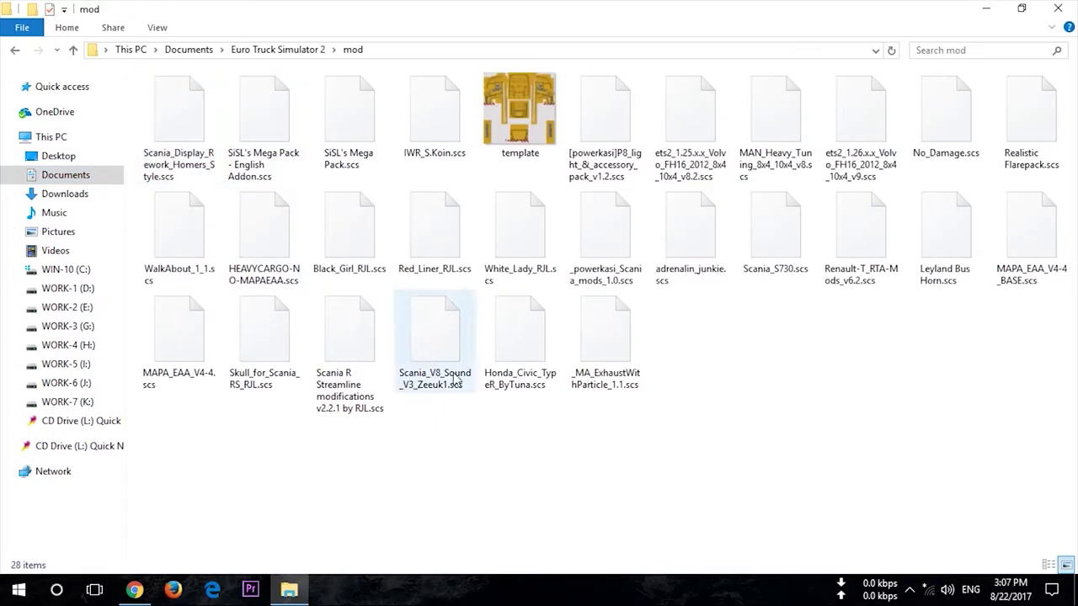
pyautogui.rightClick(690, 424)
pyautogui.click(729, 308)
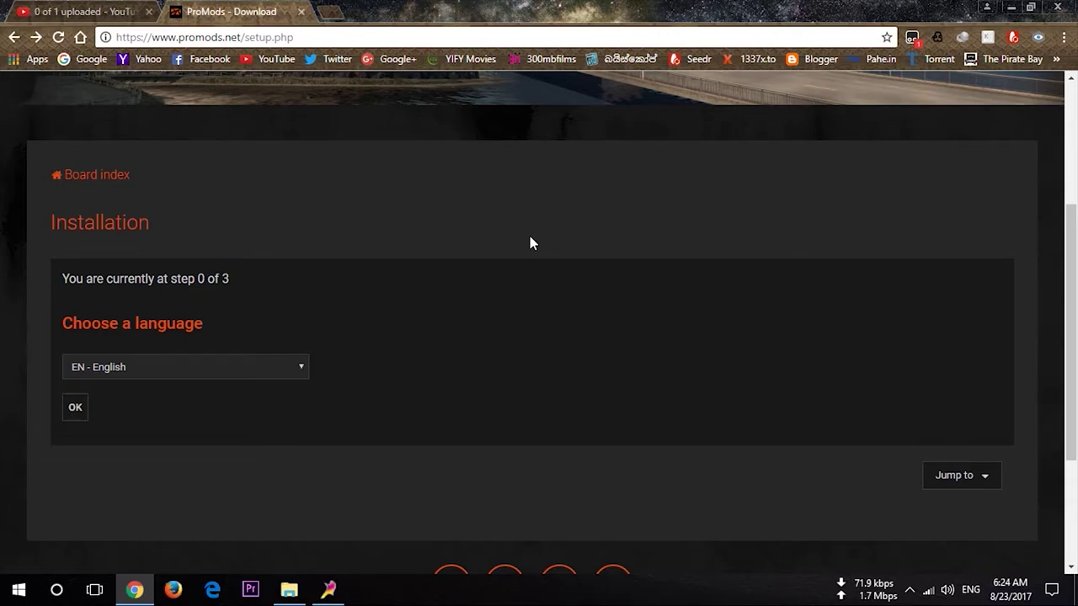
# In Chrome, choose EN - English on the ProMods installation page and open the def file generator, closing the original setup page
pyautogui.scroll(3, 529, 240)
pyautogui.scroll(-3, 246, 99)
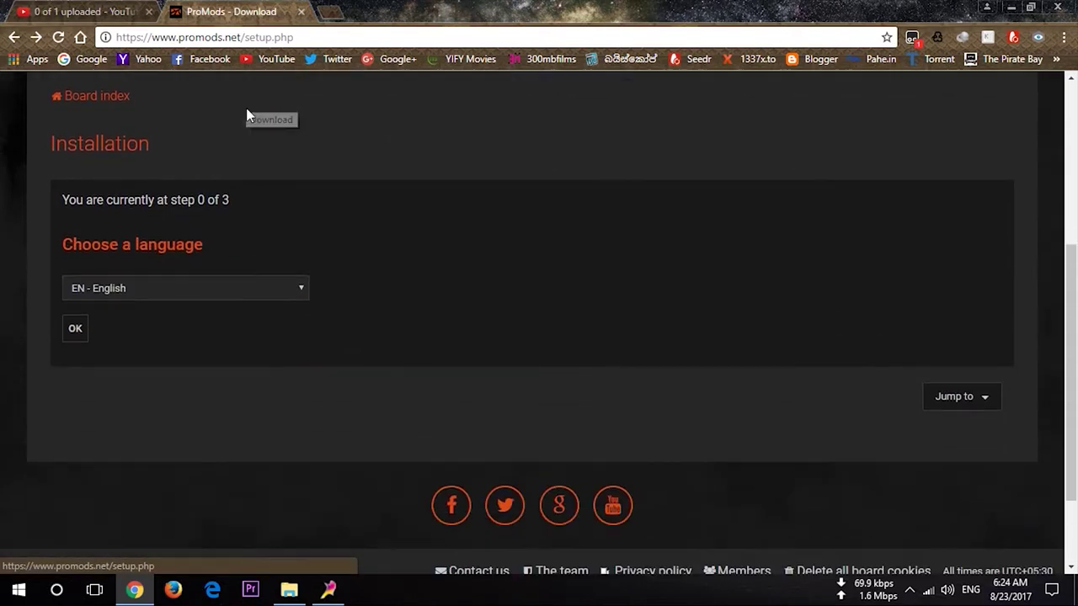
pyautogui.click(76, 346)
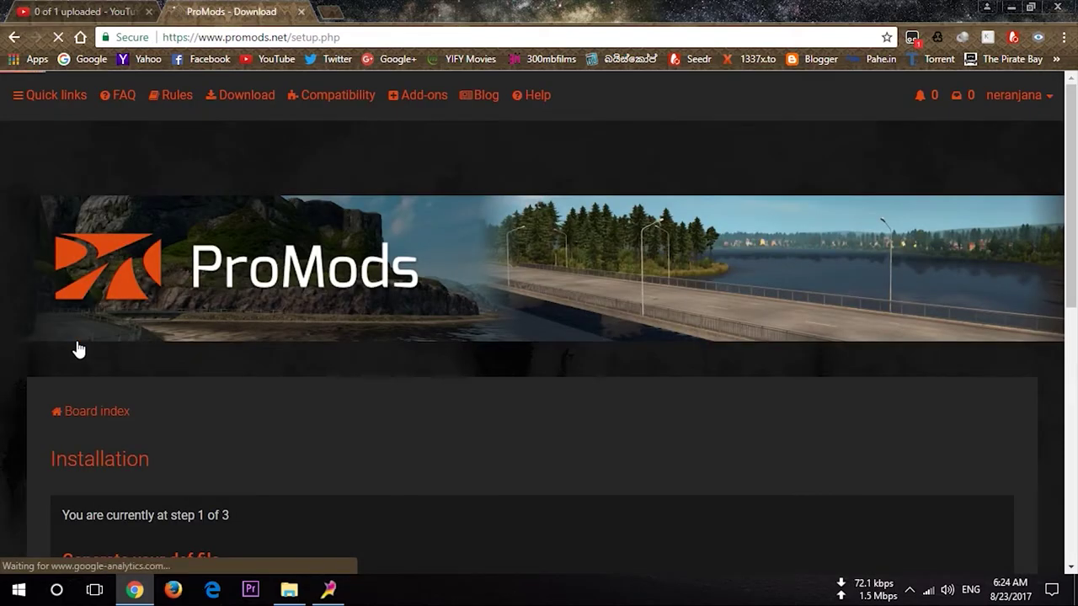
pyautogui.scroll(-3, 78, 343)
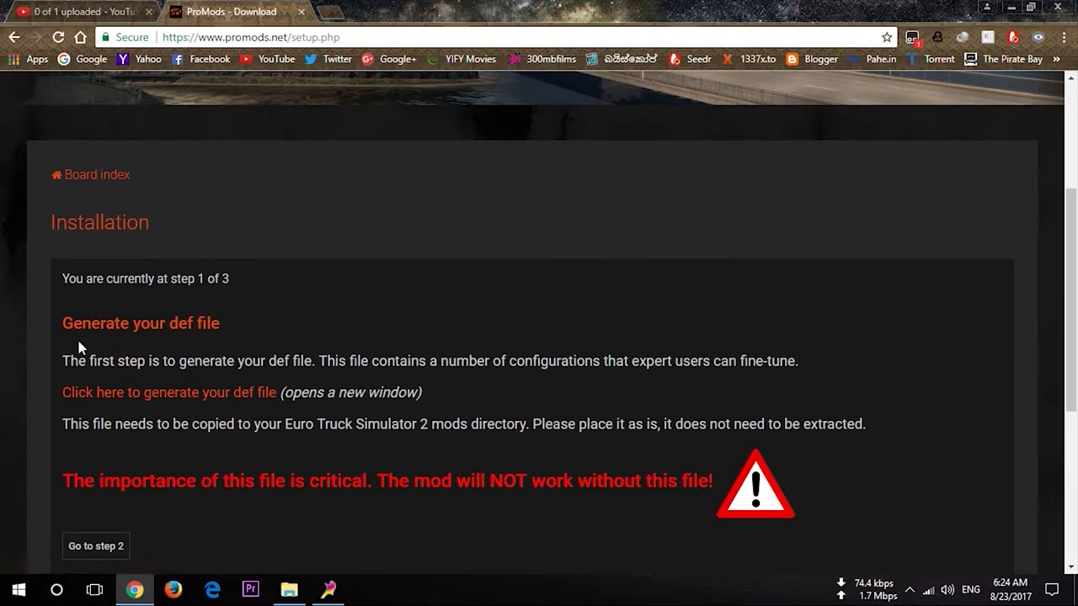
pyautogui.scroll(-2, 78, 347)
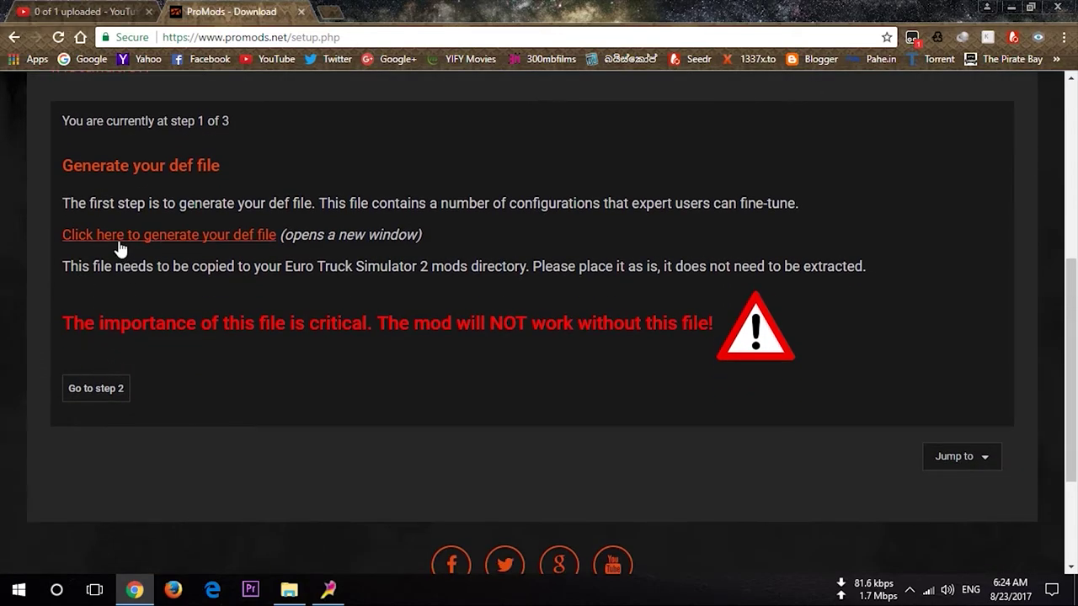
pyautogui.click(213, 239)
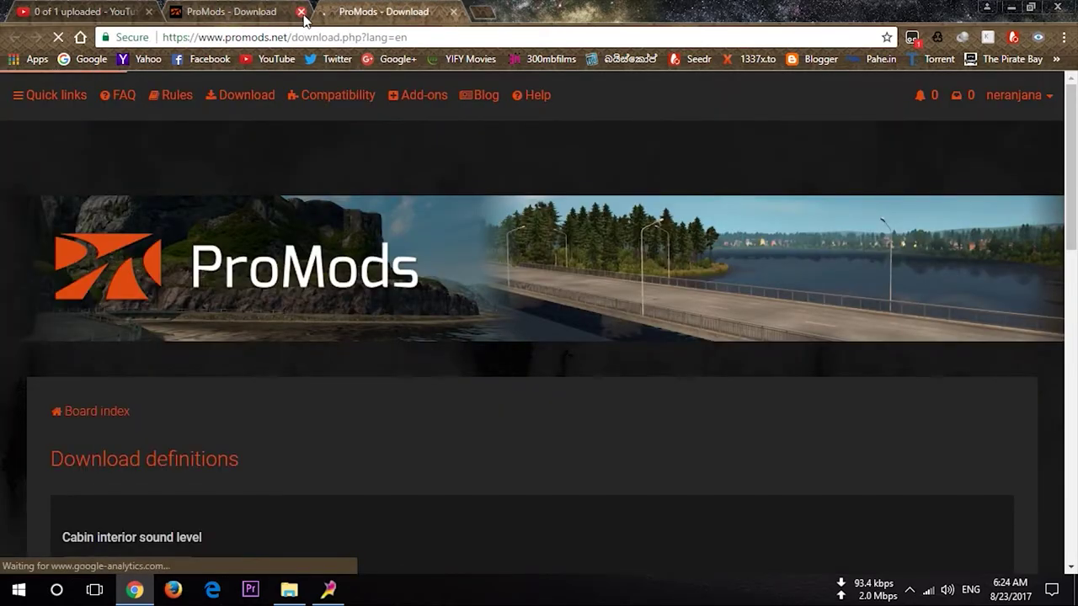
pyautogui.click(301, 12)
# Set the cabin interior sound level to Default interior sound in the ProMods download definitions
pyautogui.scroll(-4, 223, 269)
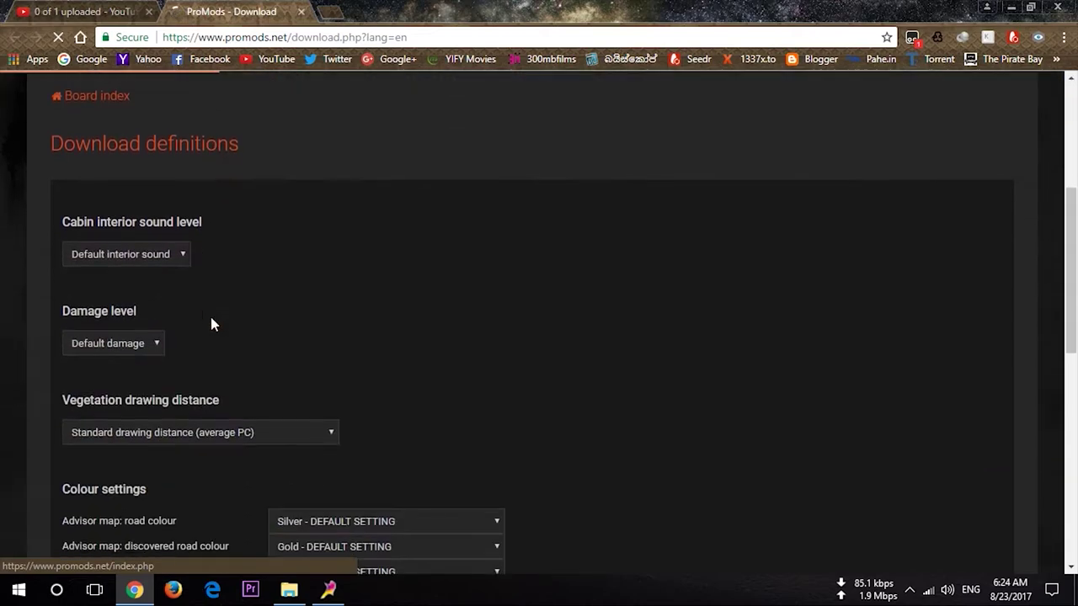
pyautogui.click(123, 261)
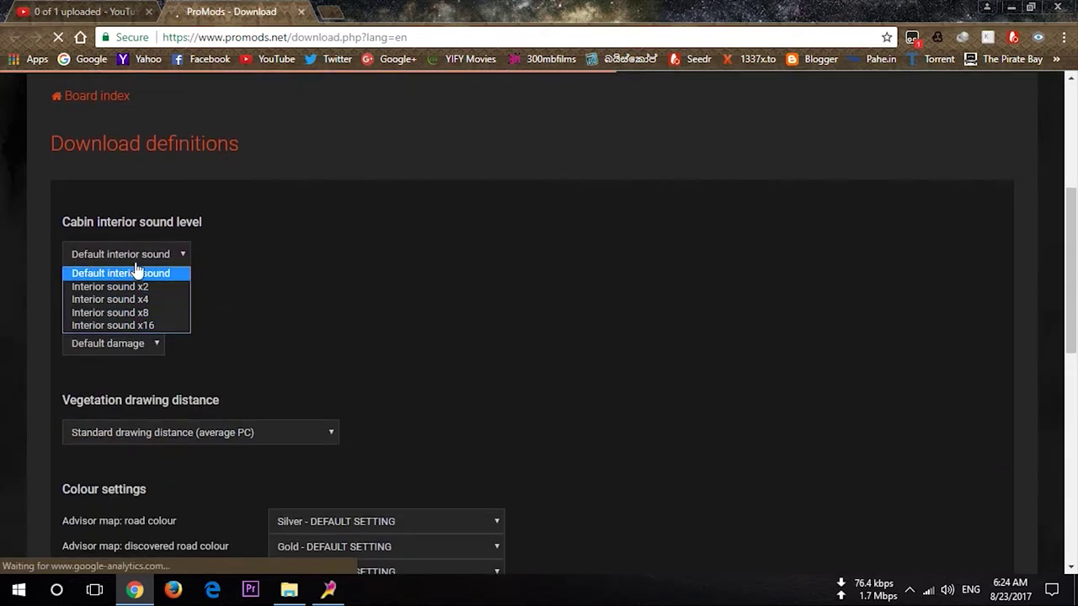
pyautogui.click(162, 275)
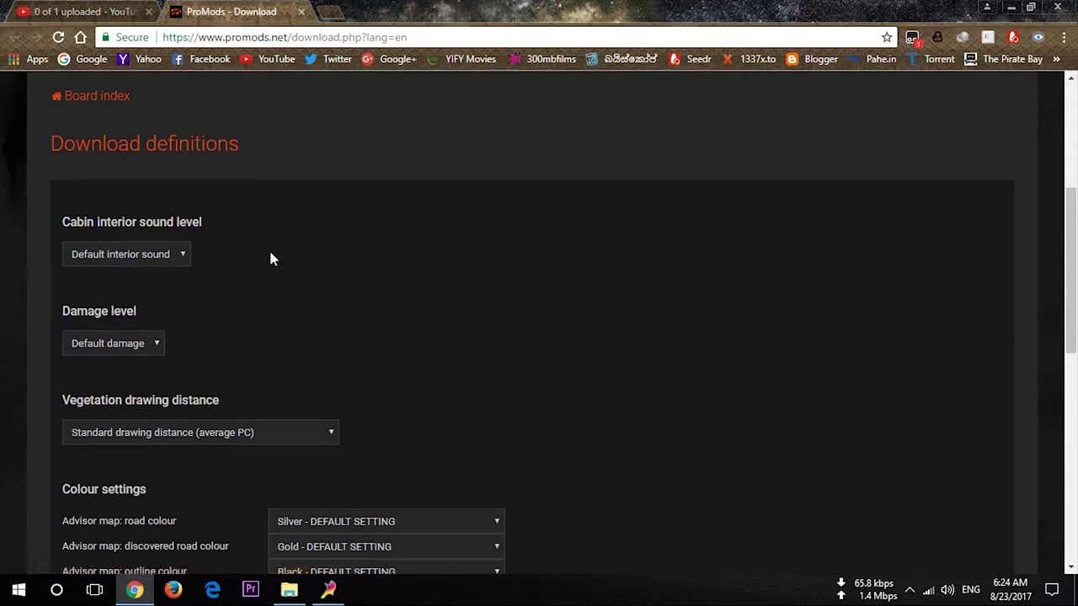
# Set the vegetation drawing distance to High drawing distance (high performance PC) and generate the ProMods definition file, leaving Rusmap compatibility unticked
pyautogui.scroll(-1, 200, 381)
pyautogui.click(184, 357)
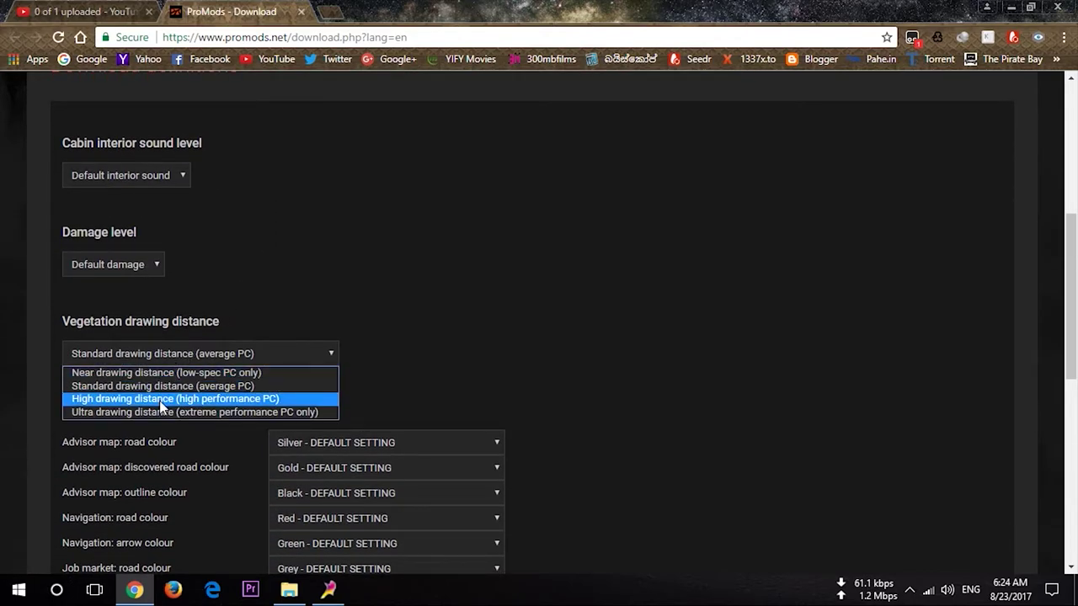
pyautogui.click(160, 399)
pyautogui.scroll(-4, 442, 344)
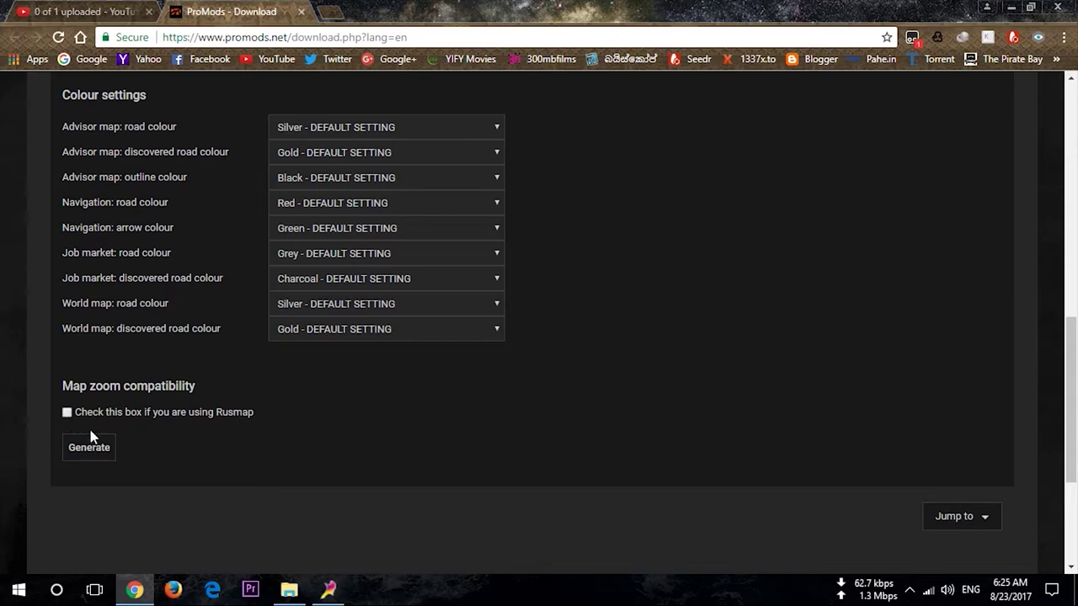
pyautogui.scroll(2, 134, 450)
pyautogui.scroll(2, 135, 455)
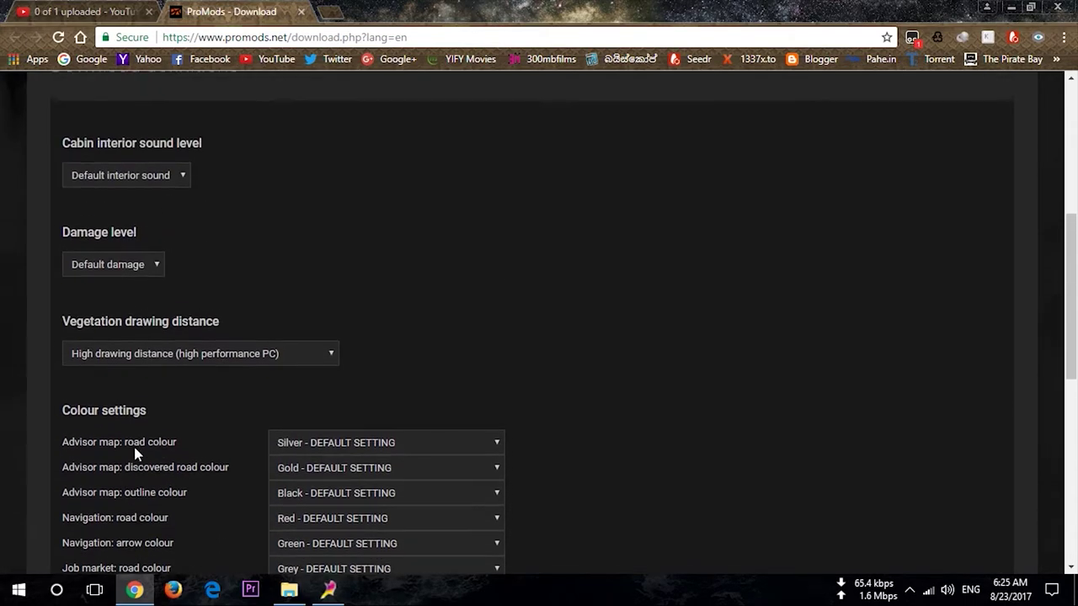
pyautogui.scroll(-4, 130, 455)
pyautogui.click(104, 452)
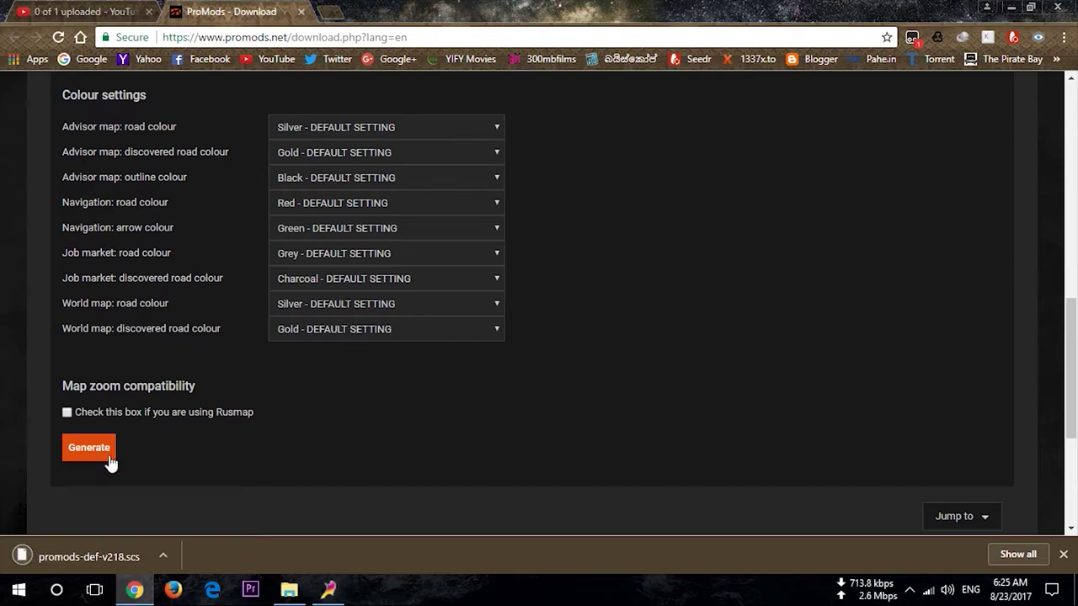
# In File Explorer, move promods-def-v218.scs from Downloads into Documents > Euro Truck Simulator 2 > mod, replacing the existing copy
pyautogui.click(288, 589)
pyautogui.click(75, 192)
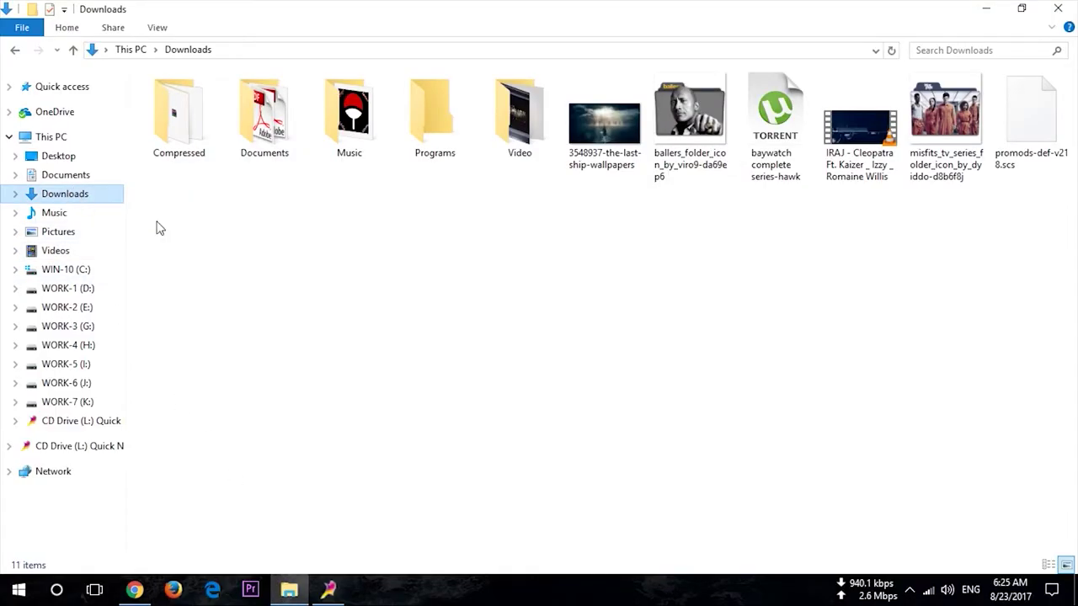
pyautogui.rightClick(1027, 138)
pyautogui.click(826, 392)
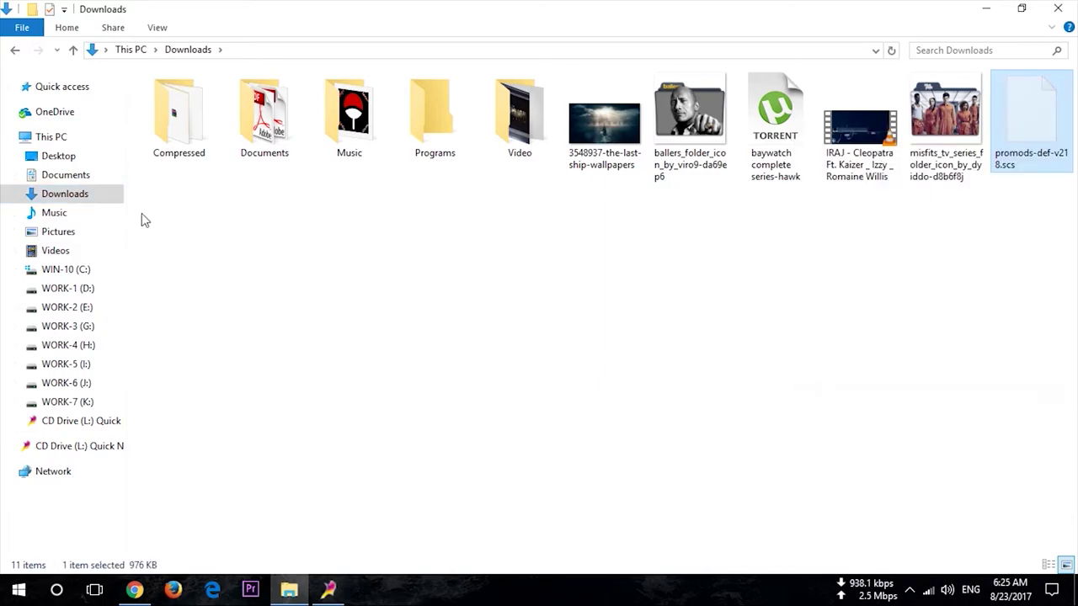
pyautogui.click(65, 174)
pyautogui.doubleClick(342, 133)
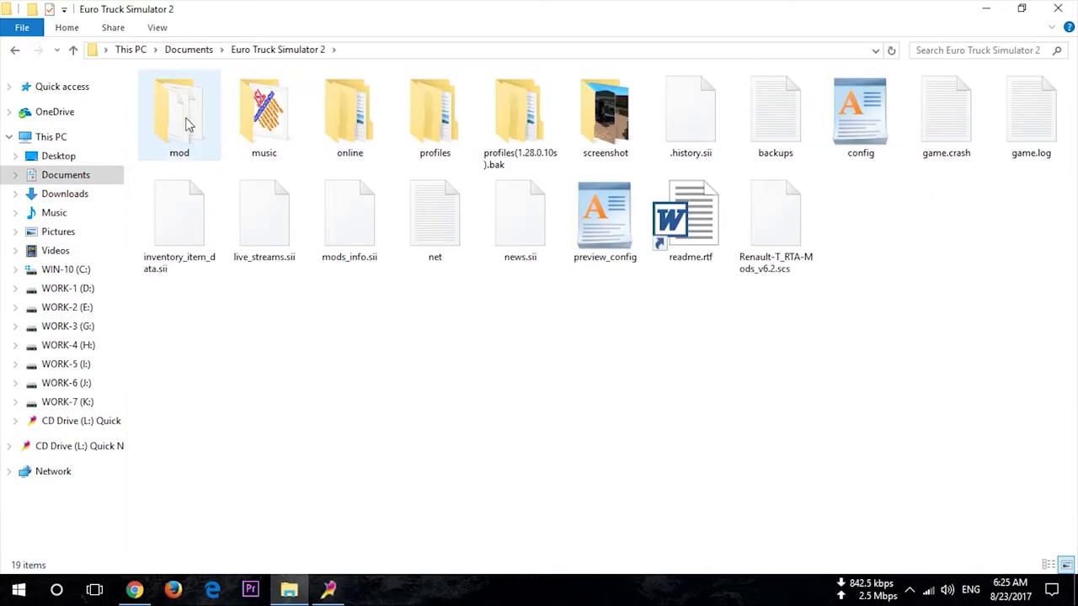
pyautogui.doubleClick(175, 114)
pyautogui.rightClick(474, 433)
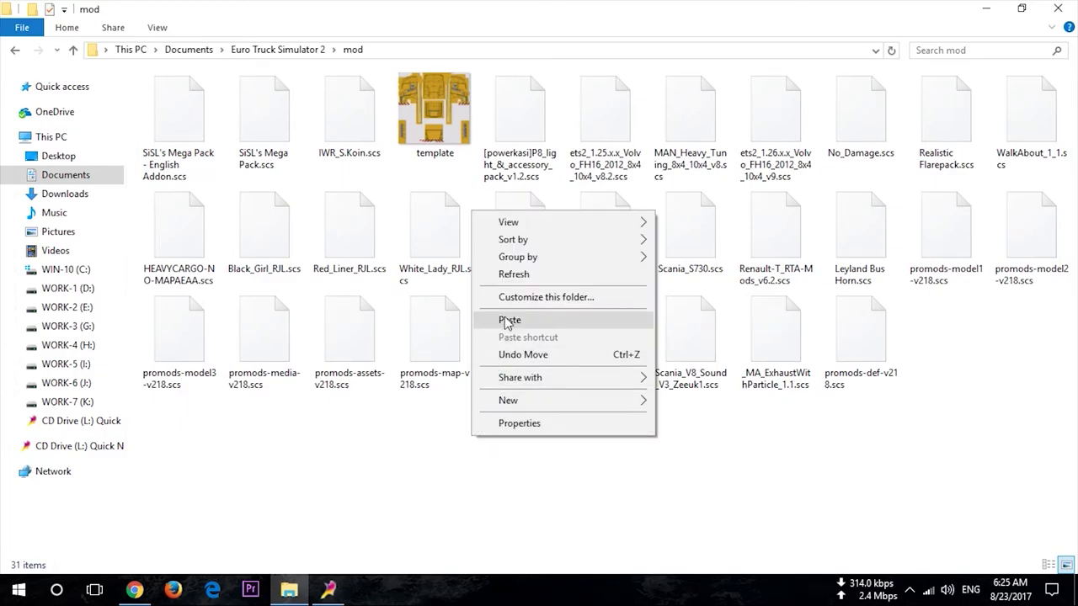
pyautogui.click(539, 320)
pyautogui.click(288, 187)
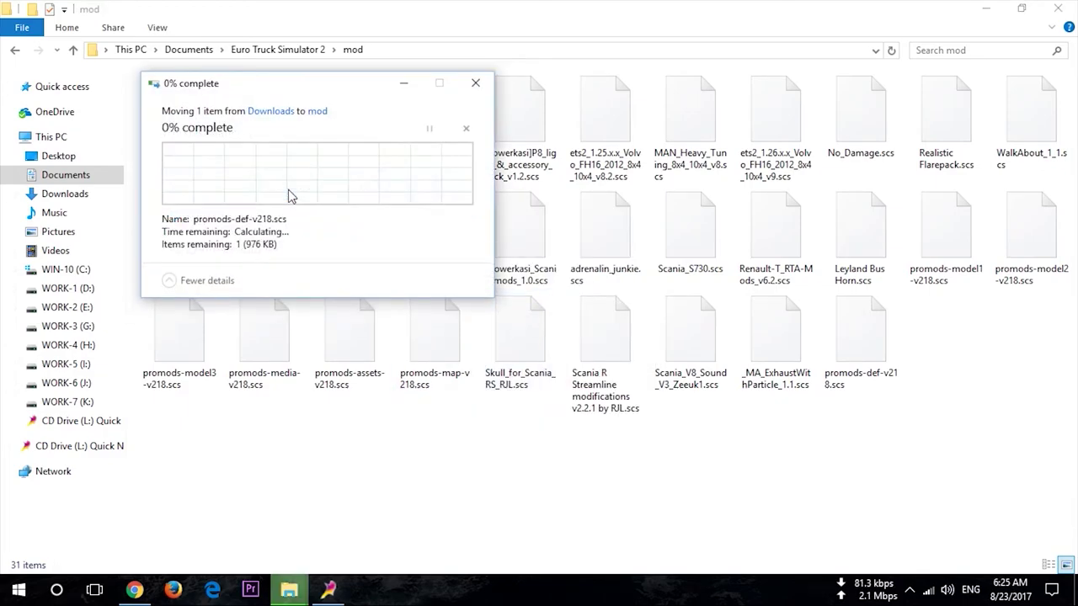
# Minimize the open windows, launch Euro Truck Simulator 2 from the desktop and disable the Steam inventory
pyautogui.click(985, 8)
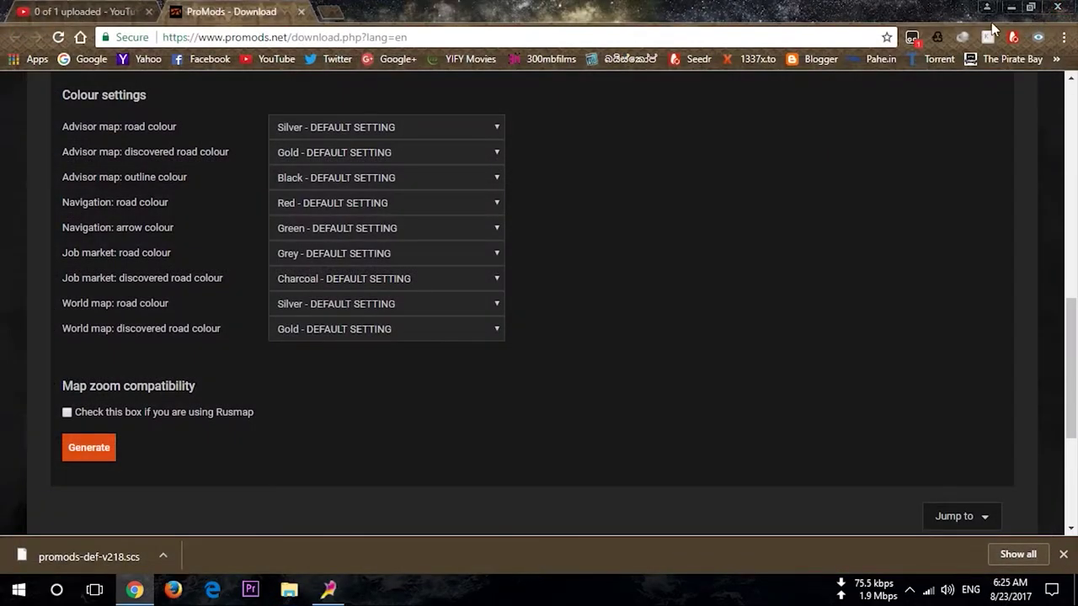
pyautogui.click(991, 9)
pyautogui.click(781, 99)
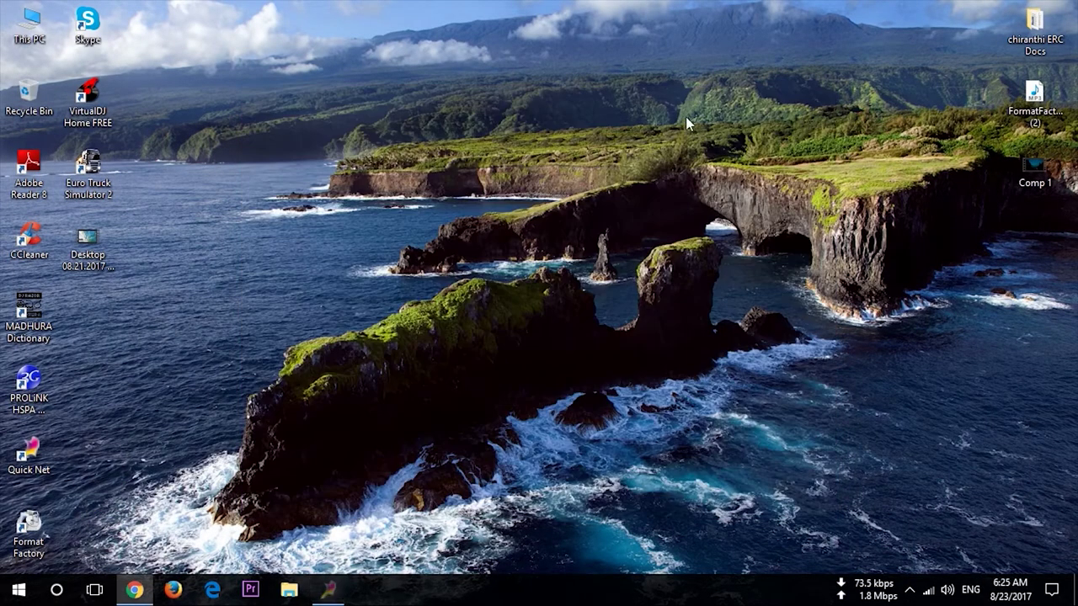
pyautogui.doubleClick(107, 163)
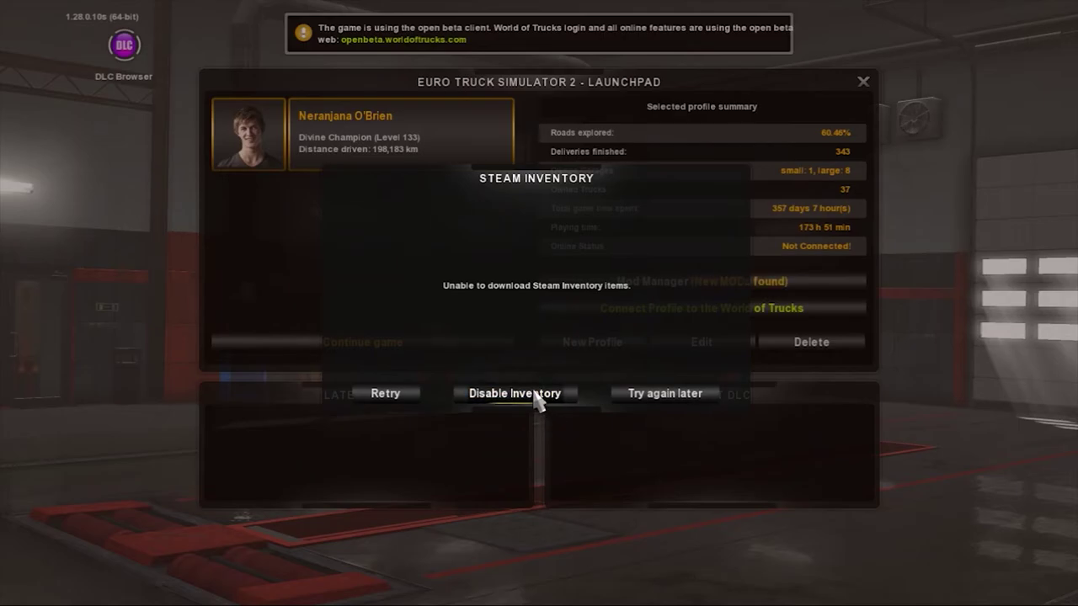
pyautogui.click(535, 394)
# Activate the ProMods Definition Package in the Mod Manager, check that the other ProMods 2.18 packages are active, and confirm the changes
pyautogui.click(612, 284)
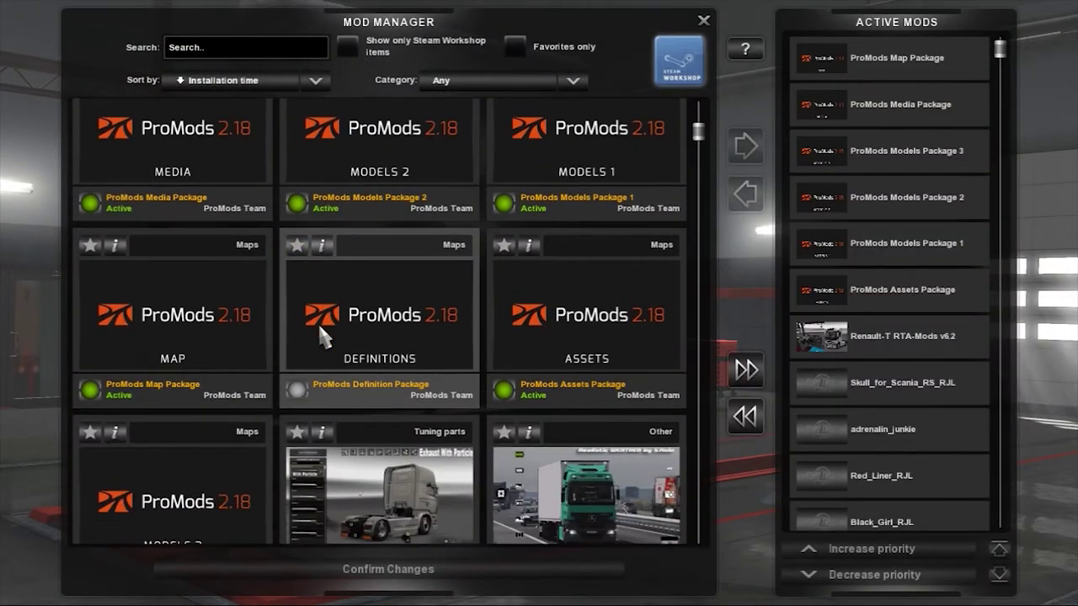
pyautogui.scroll(-1, 322, 328)
pyautogui.scroll(-3, 322, 336)
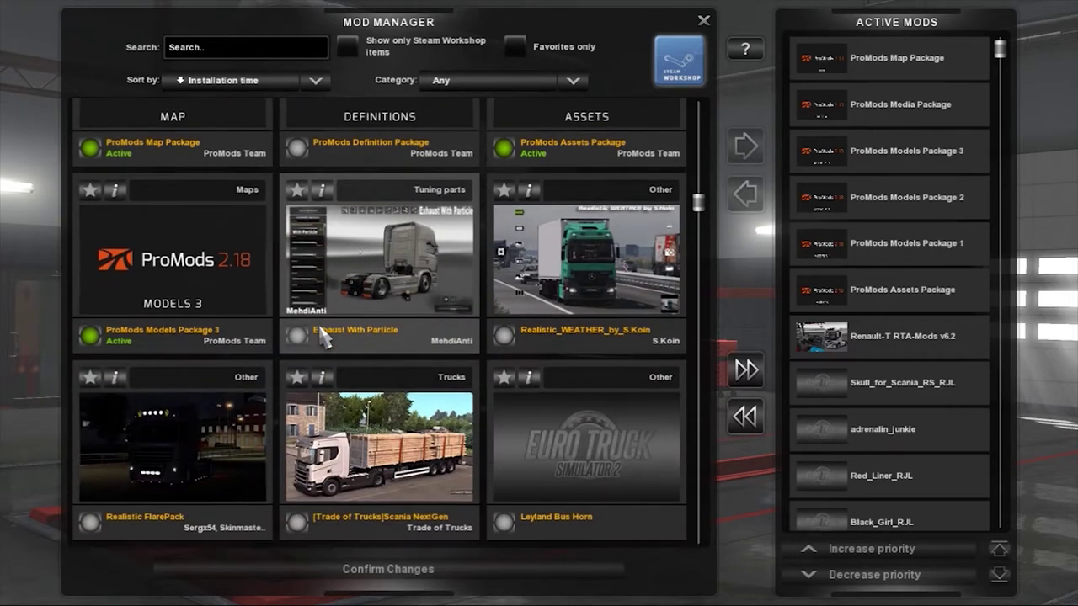
pyautogui.scroll(-2, 323, 337)
pyautogui.scroll(3, 323, 337)
pyautogui.scroll(2, 323, 336)
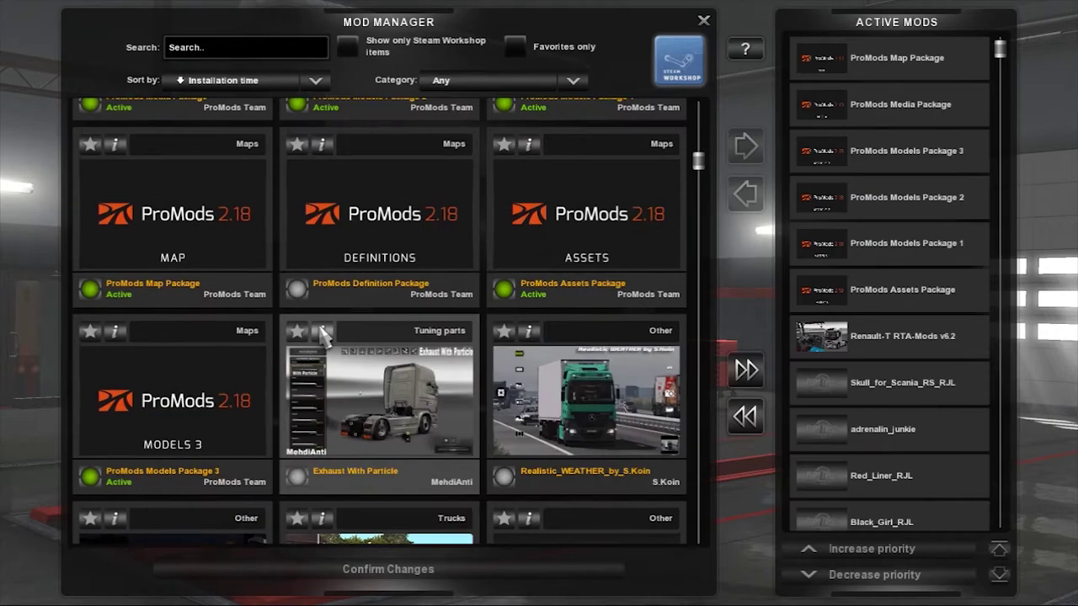
pyautogui.doubleClick(389, 267)
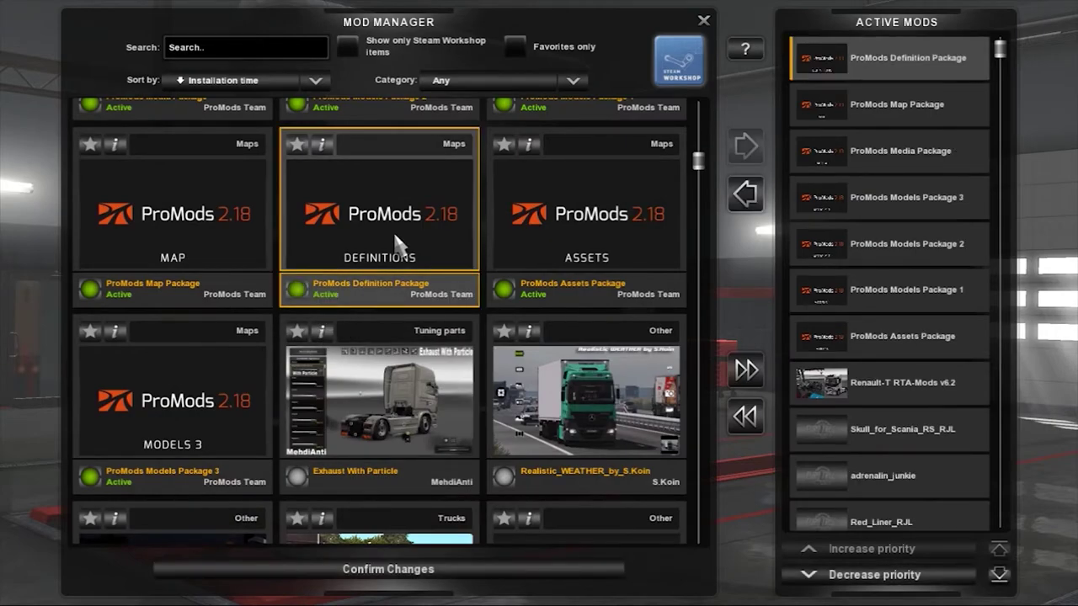
pyautogui.scroll(2, 393, 231)
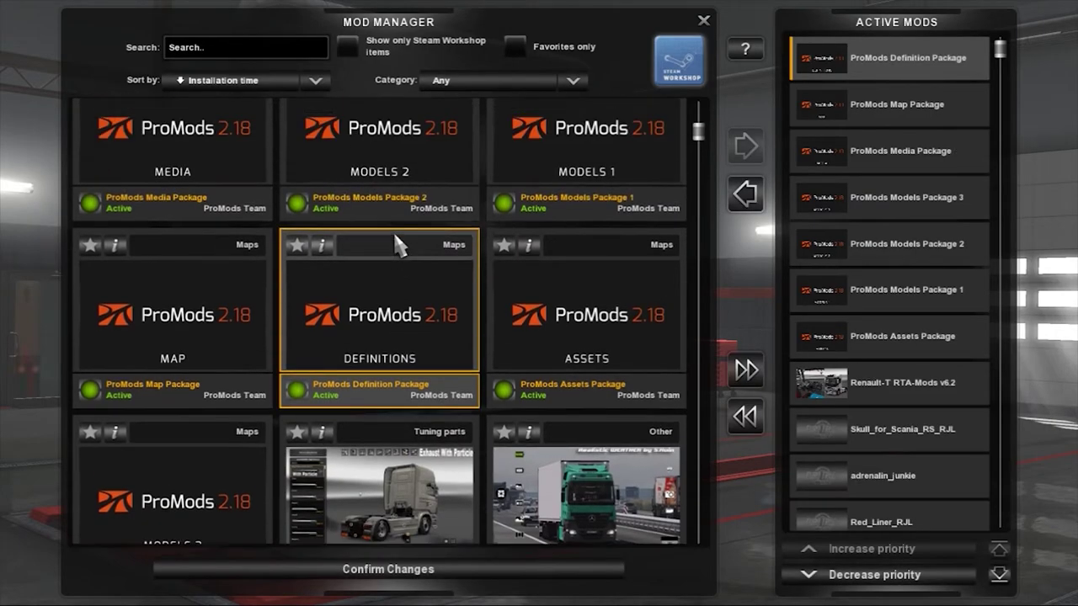
pyautogui.scroll(1, 393, 231)
pyautogui.scroll(-1, 393, 230)
pyautogui.scroll(1, 394, 230)
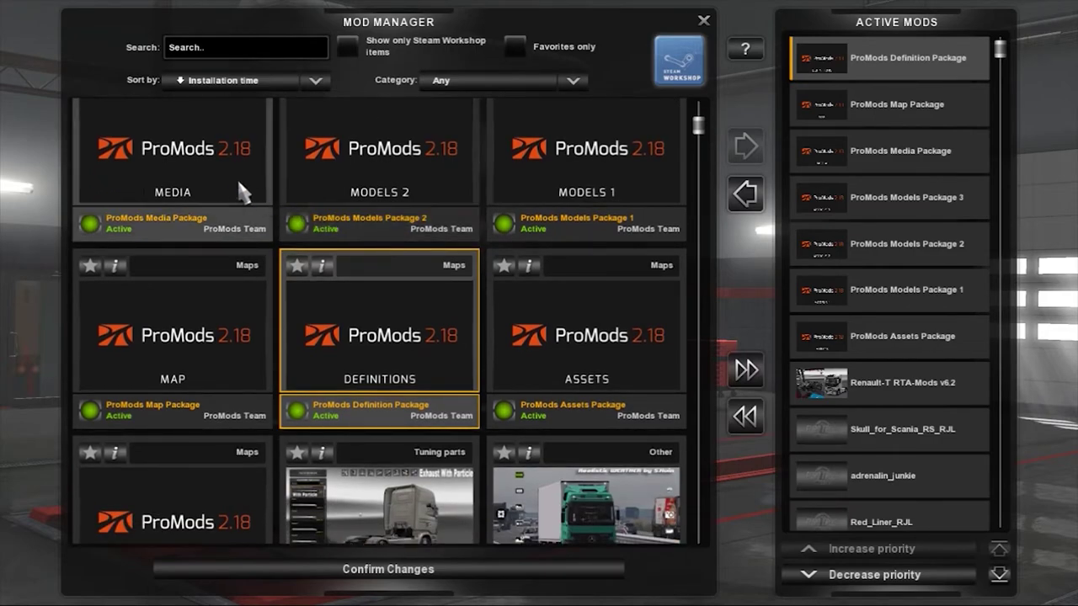
pyautogui.scroll(-2, 259, 322)
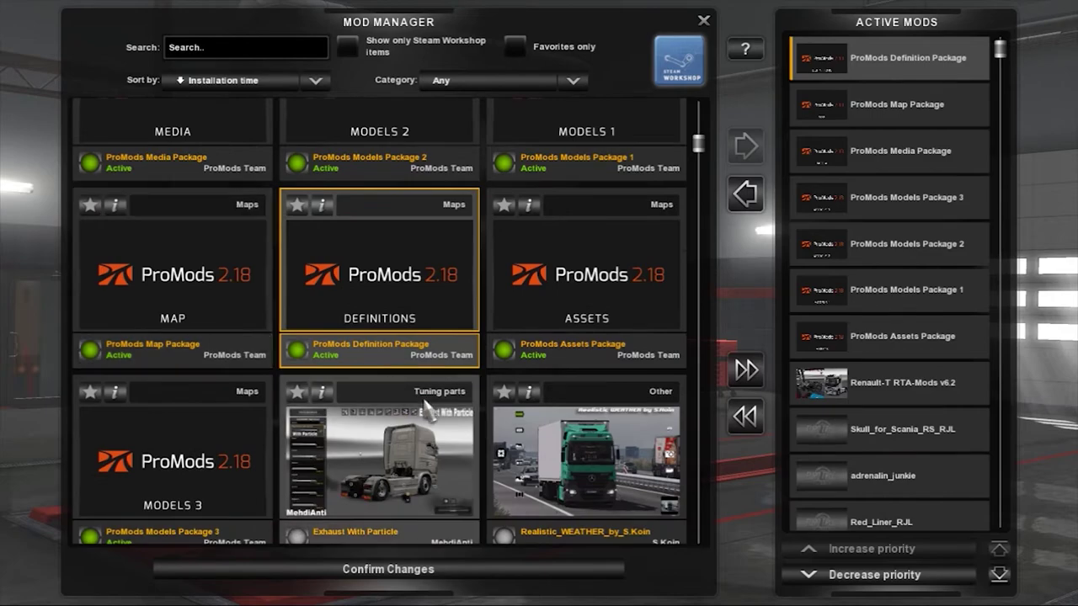
pyautogui.click(400, 579)
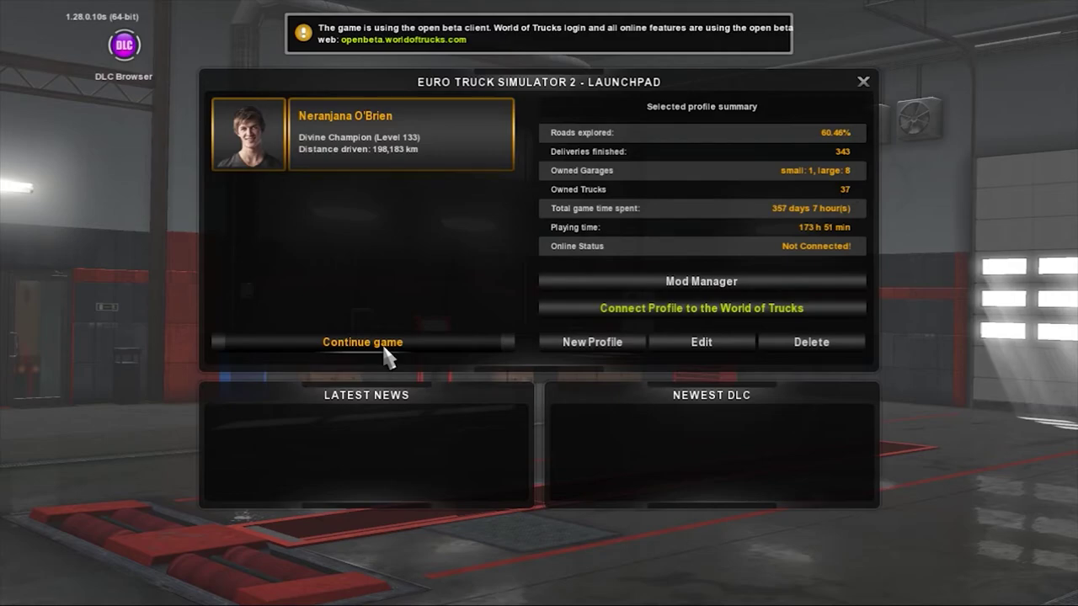
# Continue the selected profile's game by loading the Week 52 Monday 17:14 autosave, proceeding despite its missing mod dependencies
pyautogui.click(386, 356)
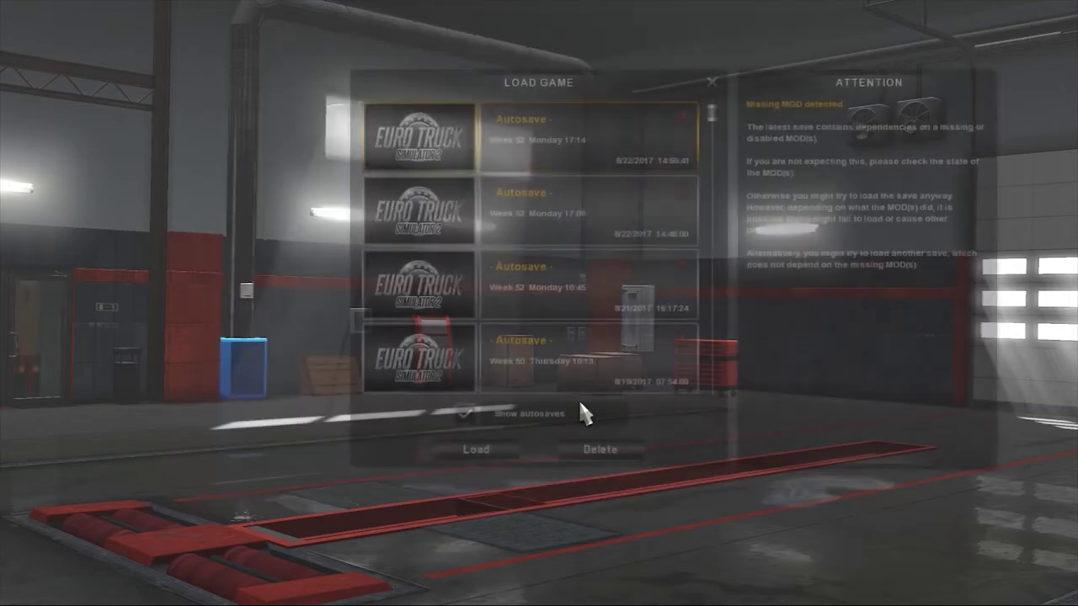
pyautogui.click(482, 454)
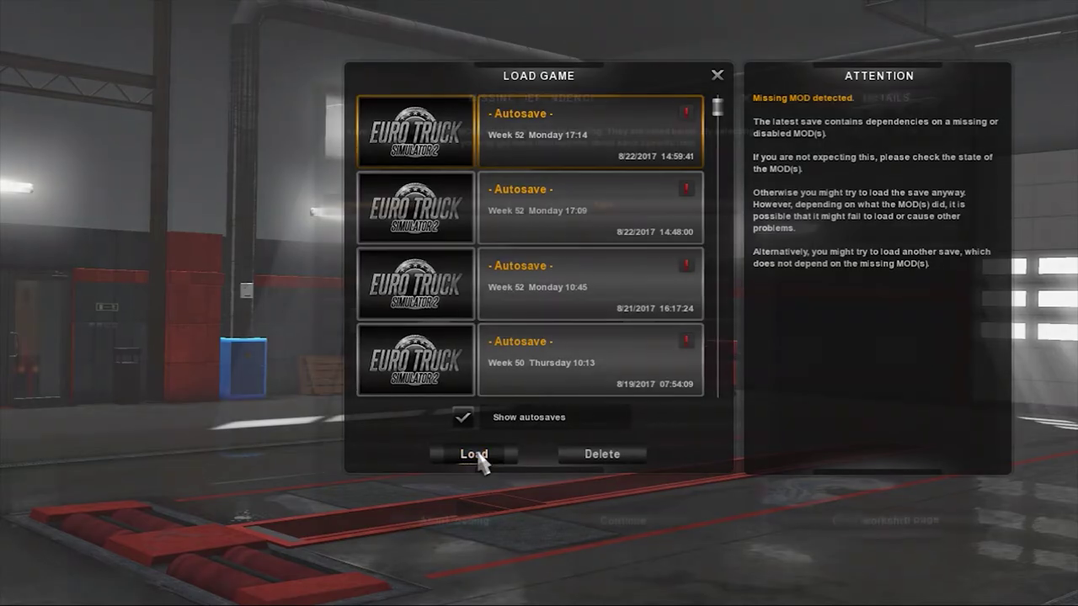
pyautogui.click(605, 532)
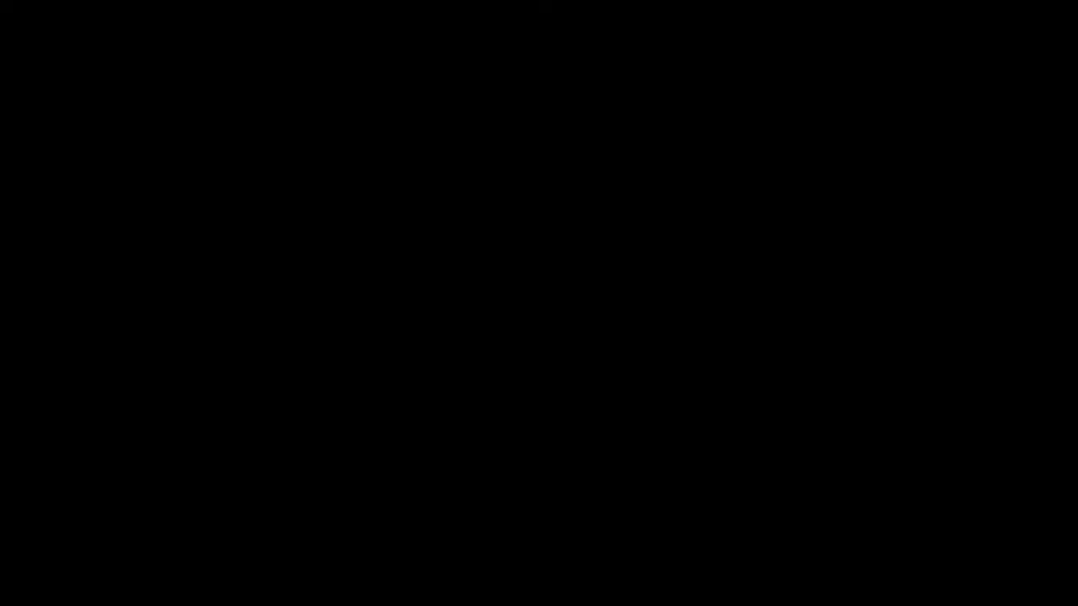